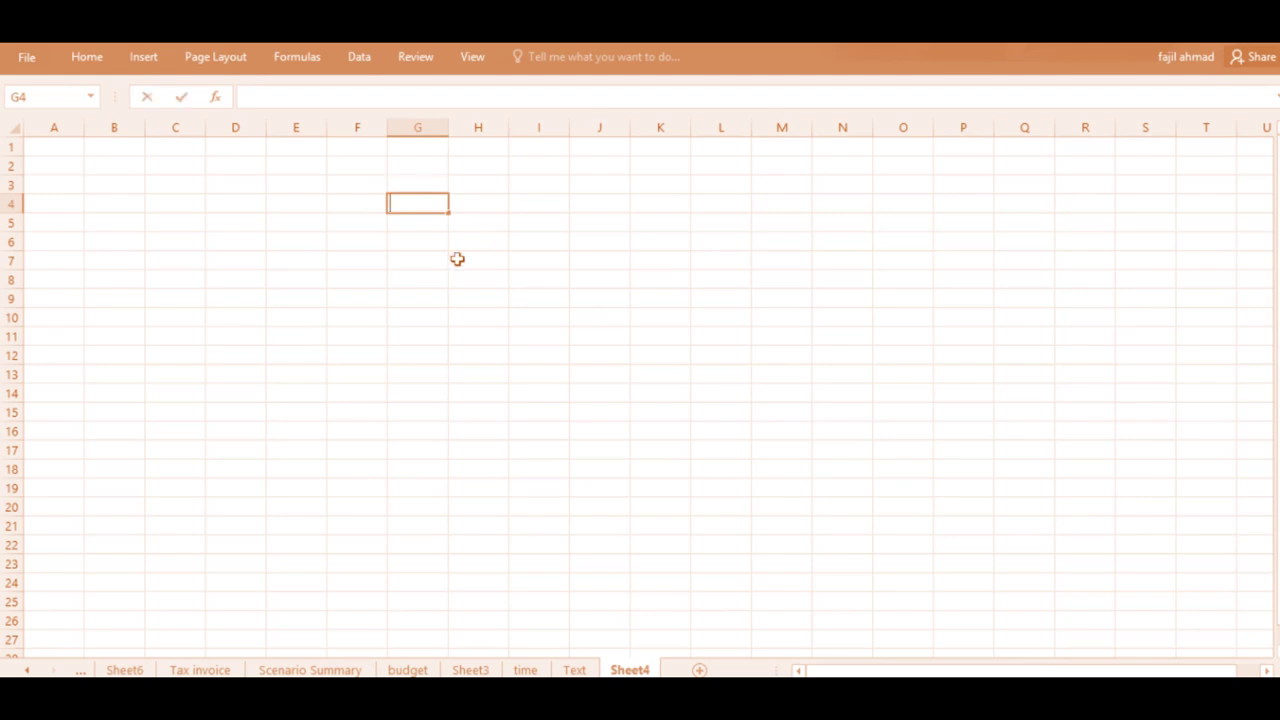
- Enter An in cell G4
{"action": "type", "text": "An"}
{"action": "left_click", "coordinate": [455, 256]}
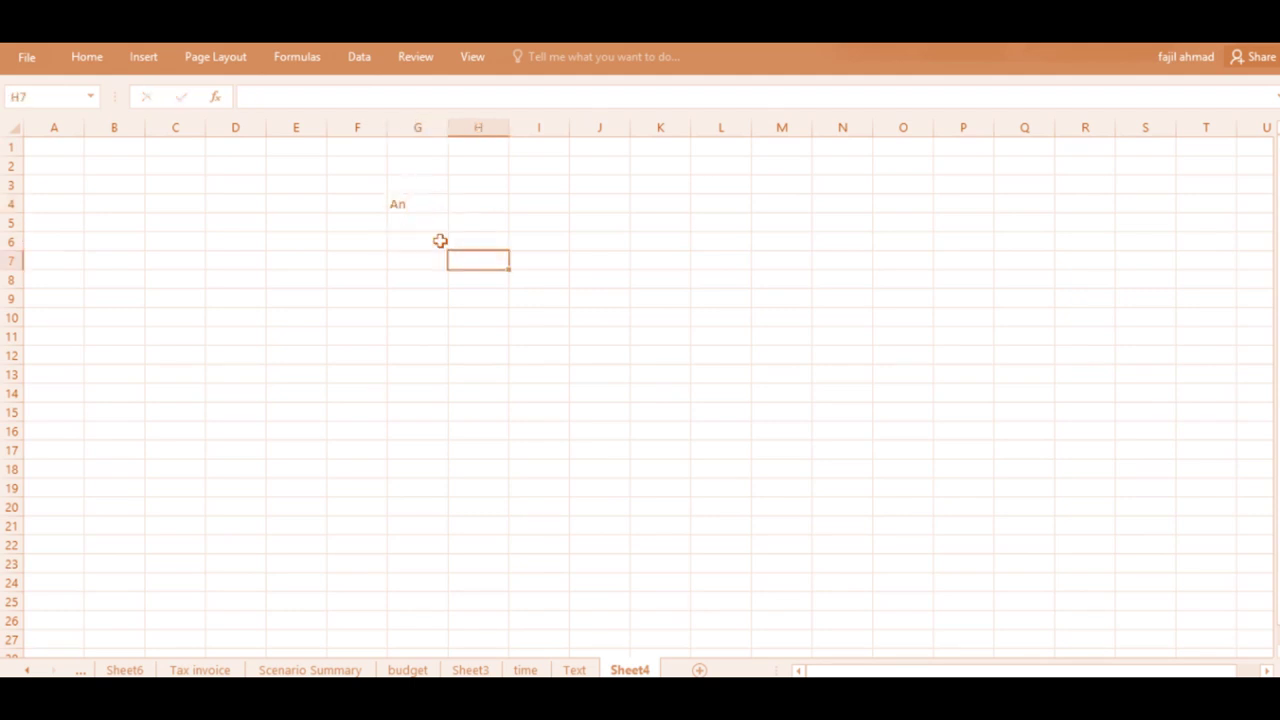
{"action": "left_click", "coordinate": [440, 241]}
{"action": "type", "text": "="}
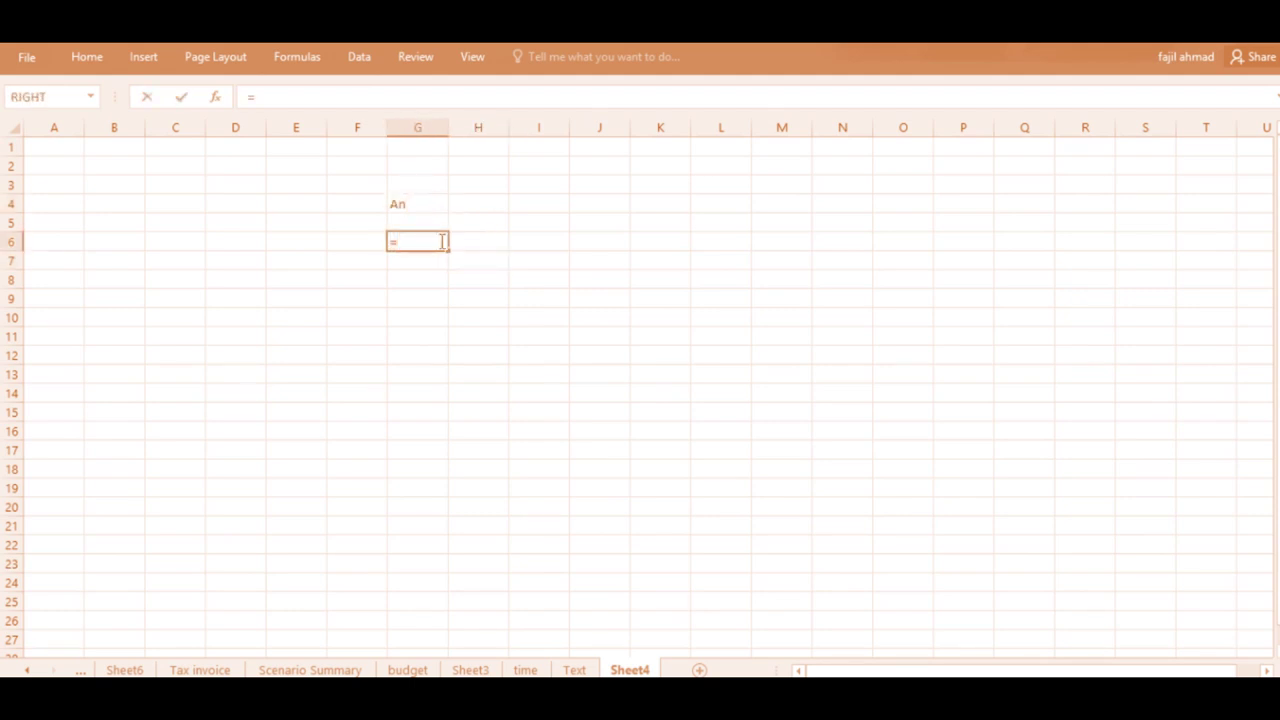
{"action": "type", "text": "and("}
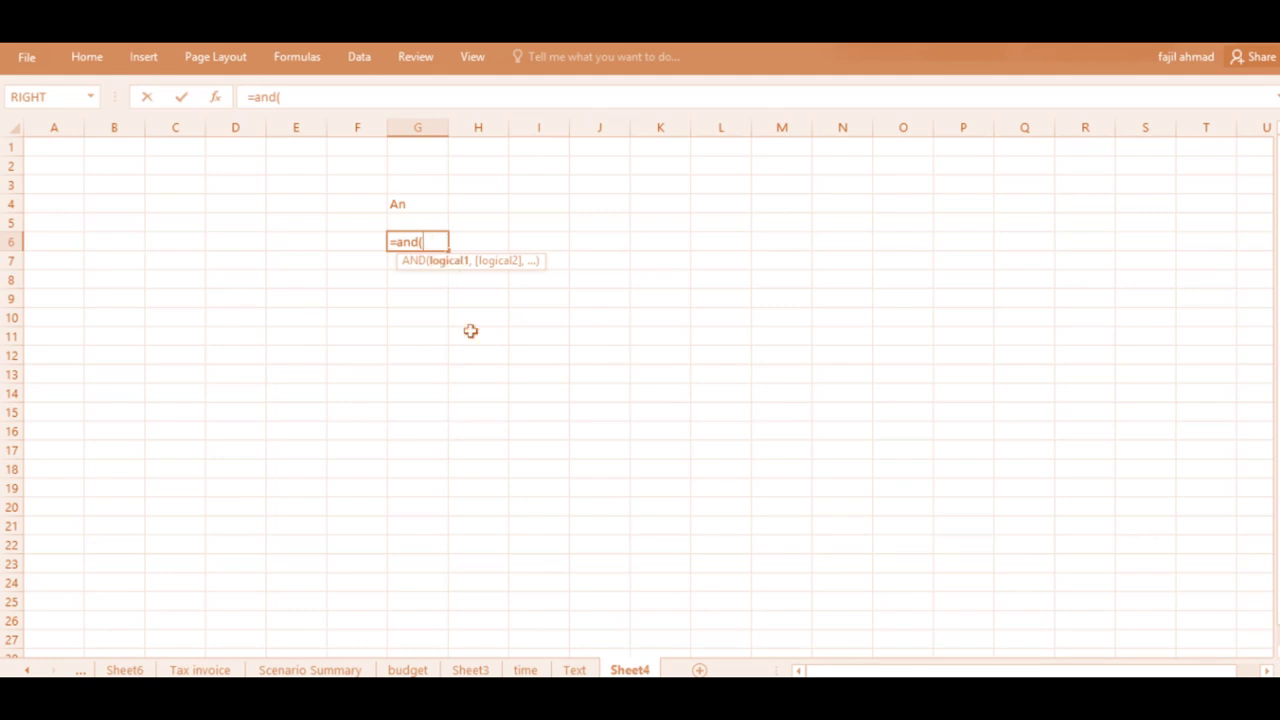
{"action": "key", "text": "BackSpace"}
{"action": "key", "text": "Escape"}
{"action": "key", "text": "Escape"}
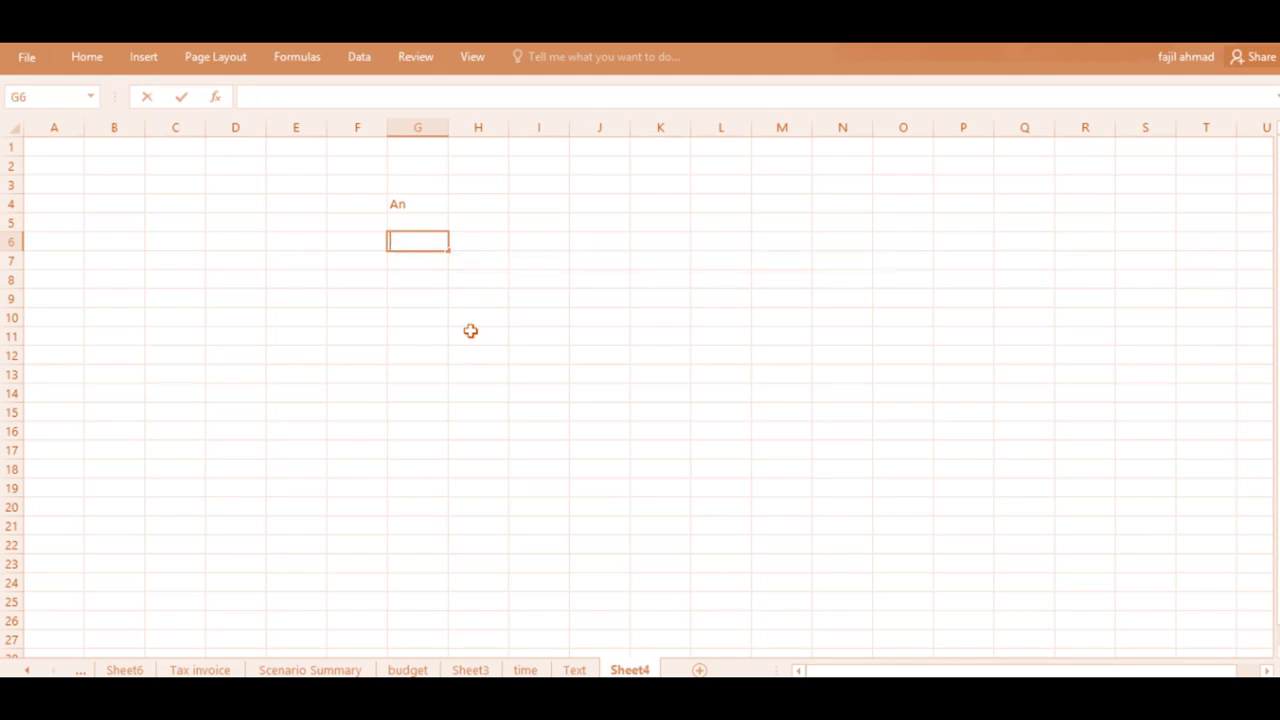
- Merge and center the range D8:Q9 into a single cell
{"action": "left_click_drag", "start_coordinate": [231, 277], "coordinate": [1014, 297]}
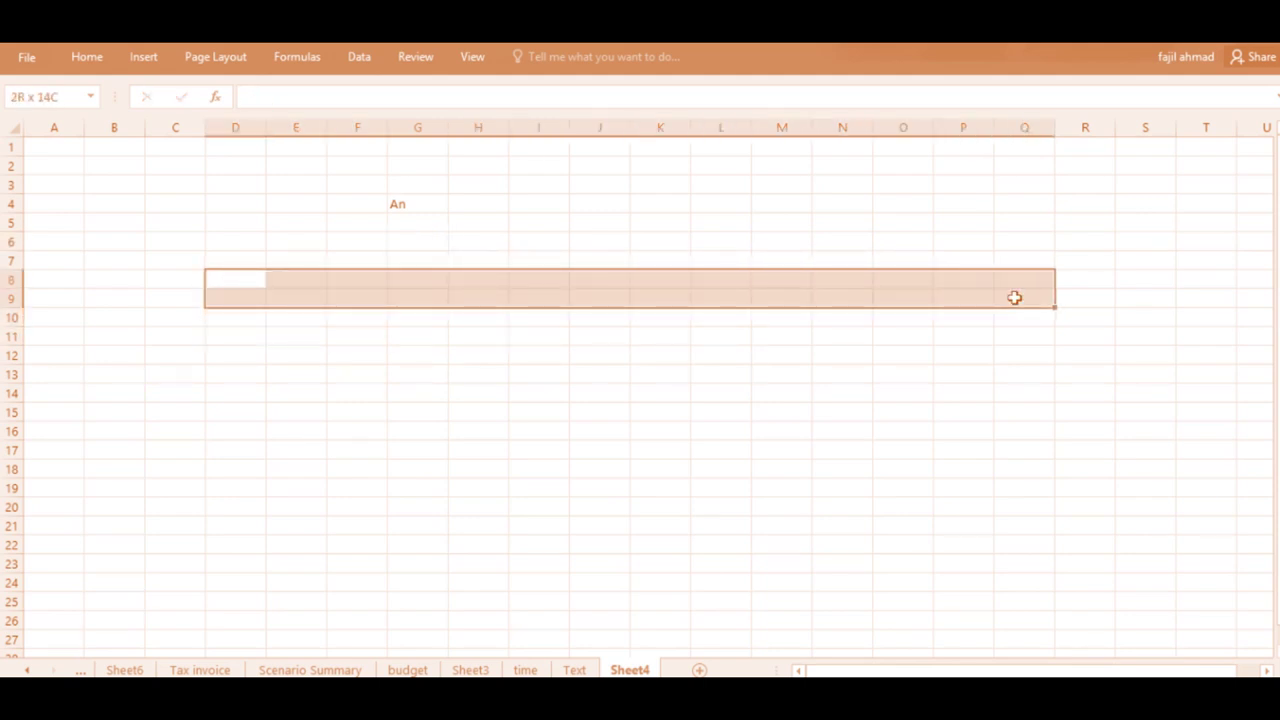
{"action": "left_click", "coordinate": [87, 57]}
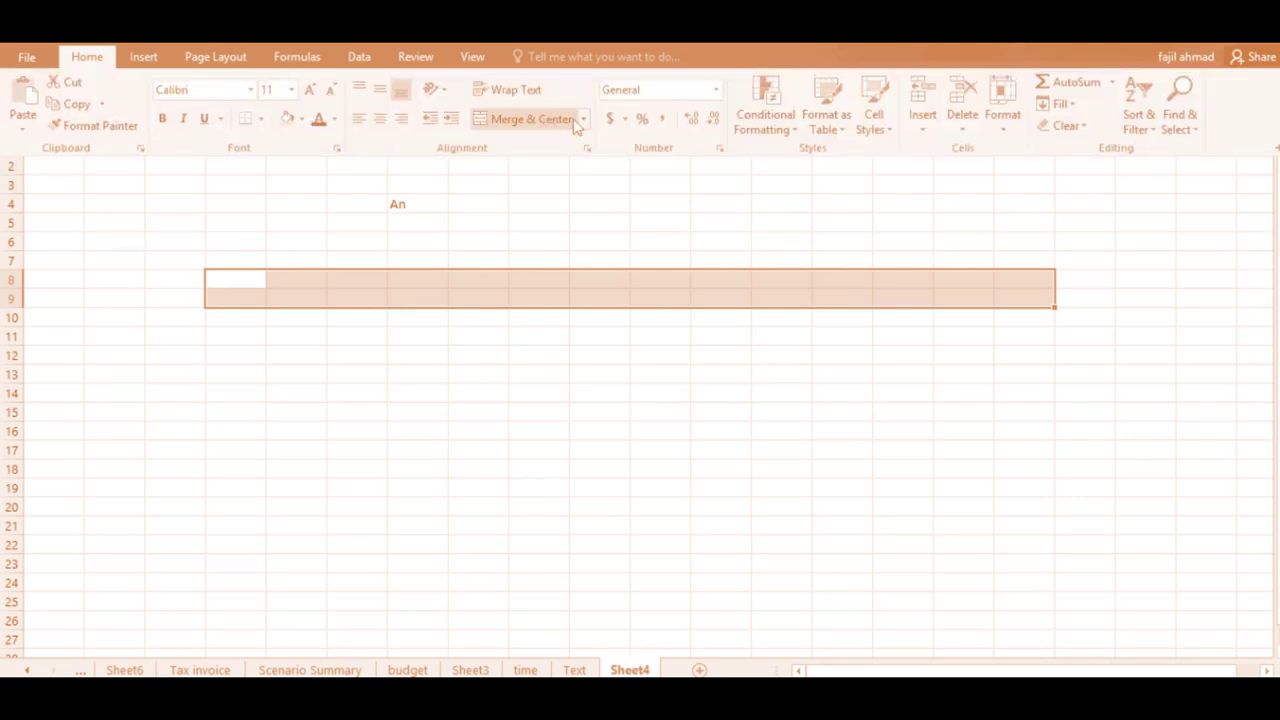
{"action": "left_click", "coordinate": [562, 121]}
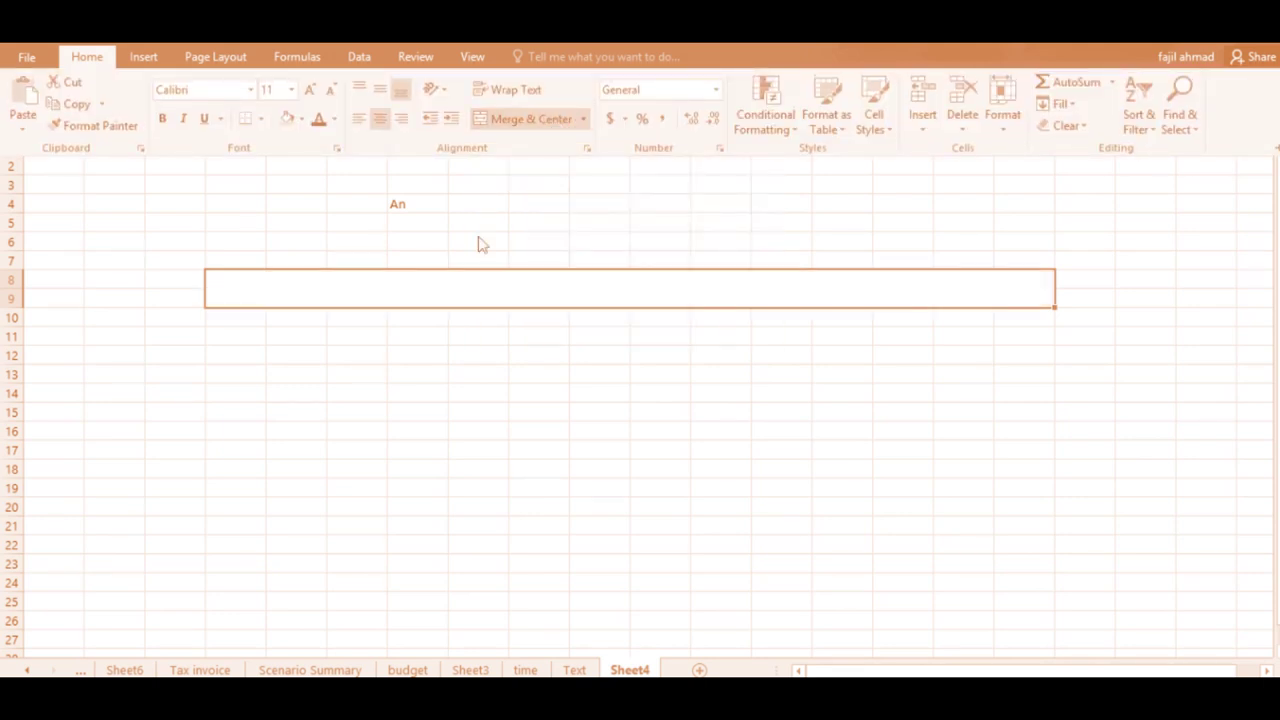
- Enter "And -Any one condition is false ans false" in the merged cell D8:Q9
{"action": "left_click", "coordinate": [436, 292]}
{"action": "type", "text": "And"}
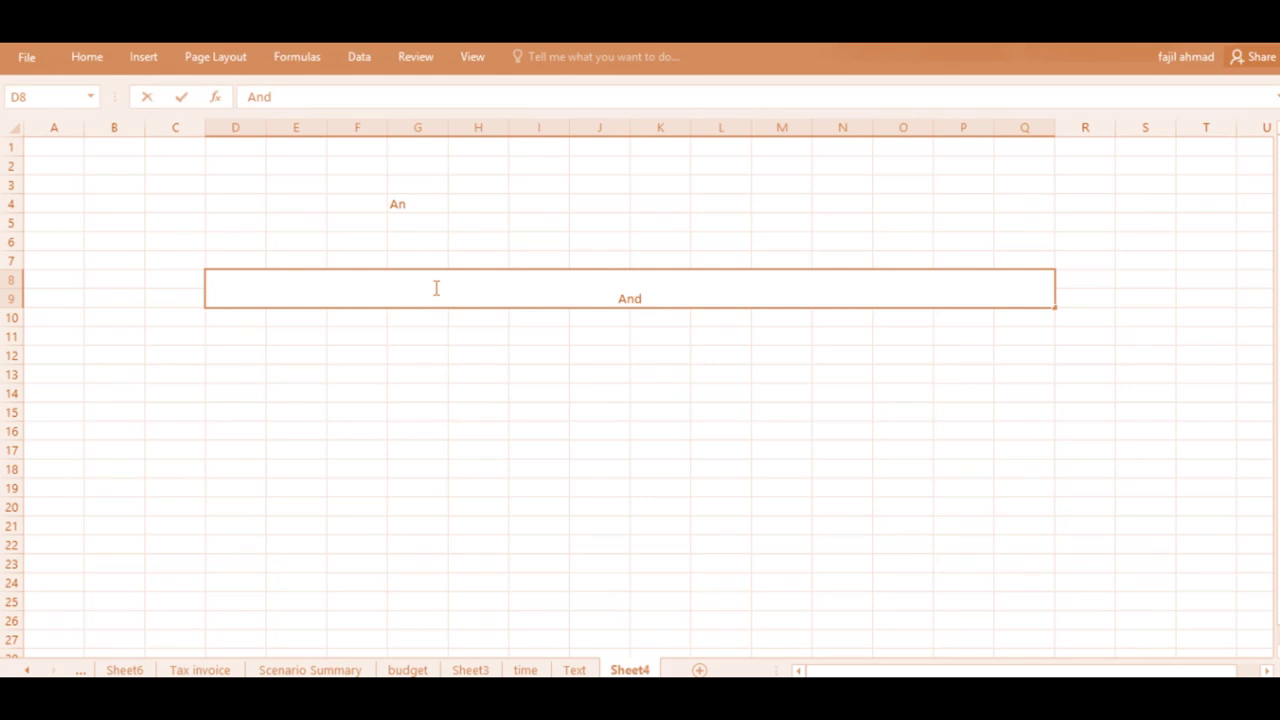
{"action": "type", "text": " -ANy one condition is"}
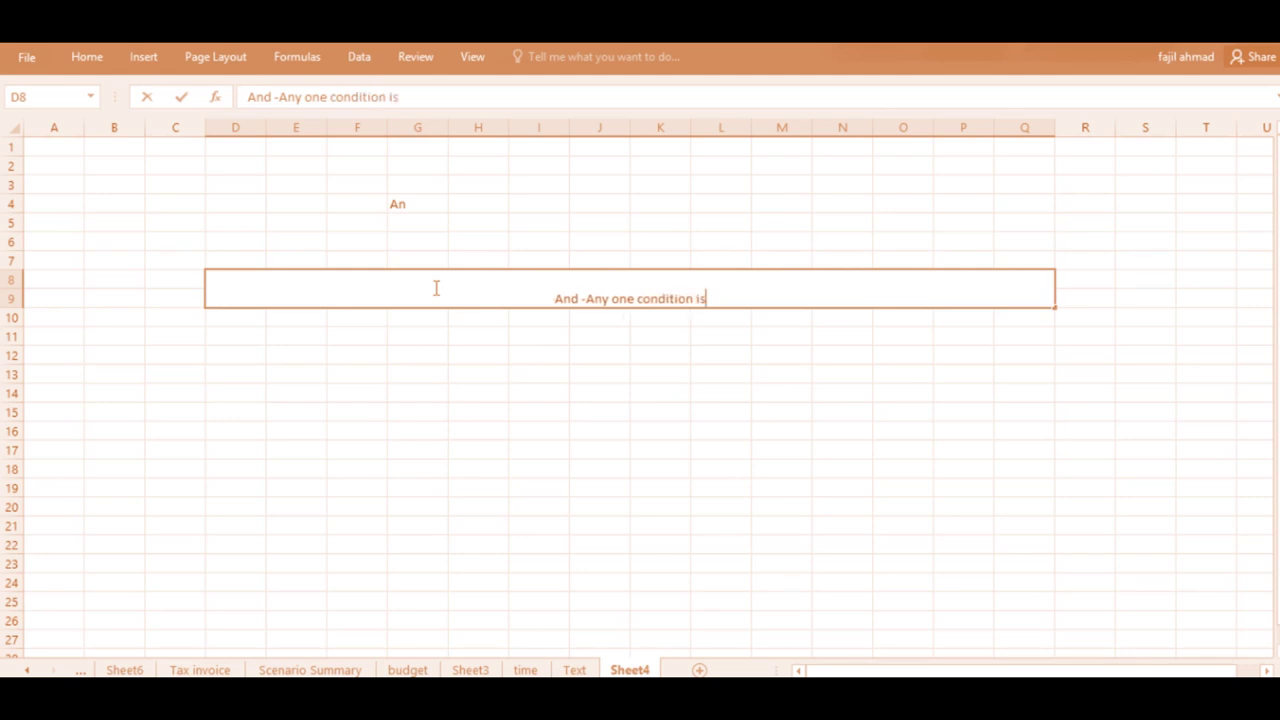
{"action": "type", "text": "fals"}
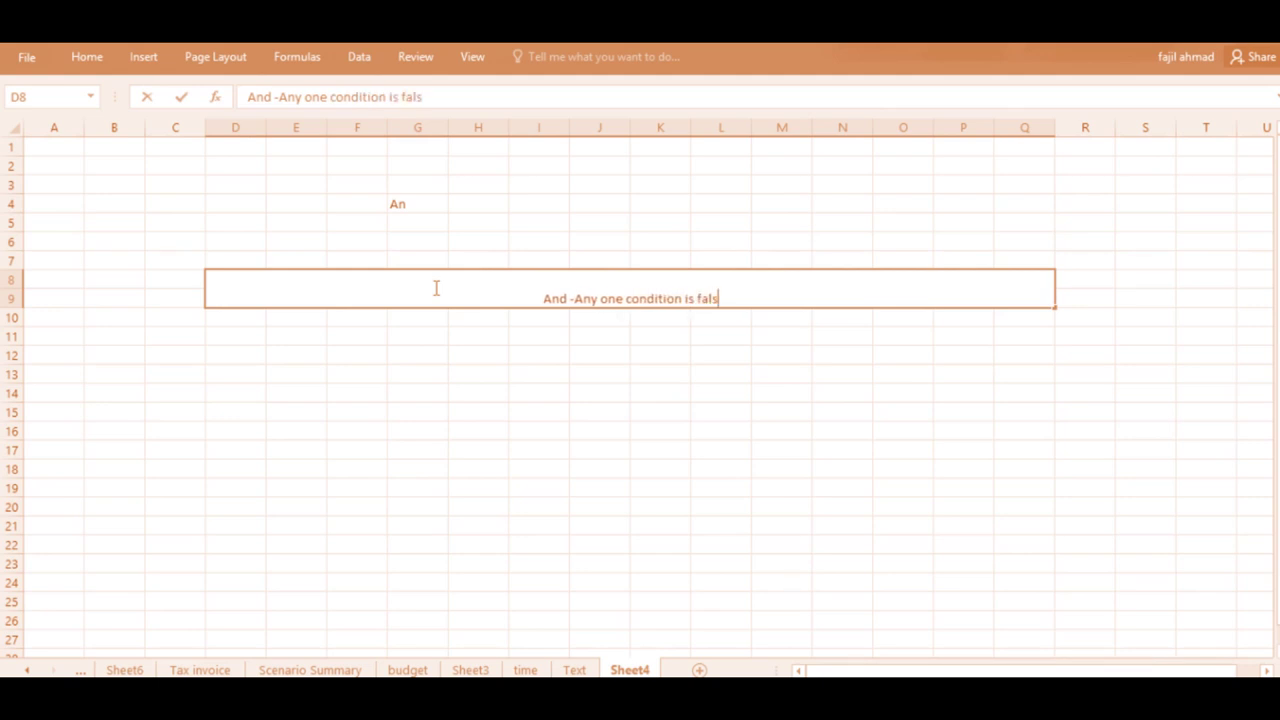
{"action": "type", "text": "e an"}
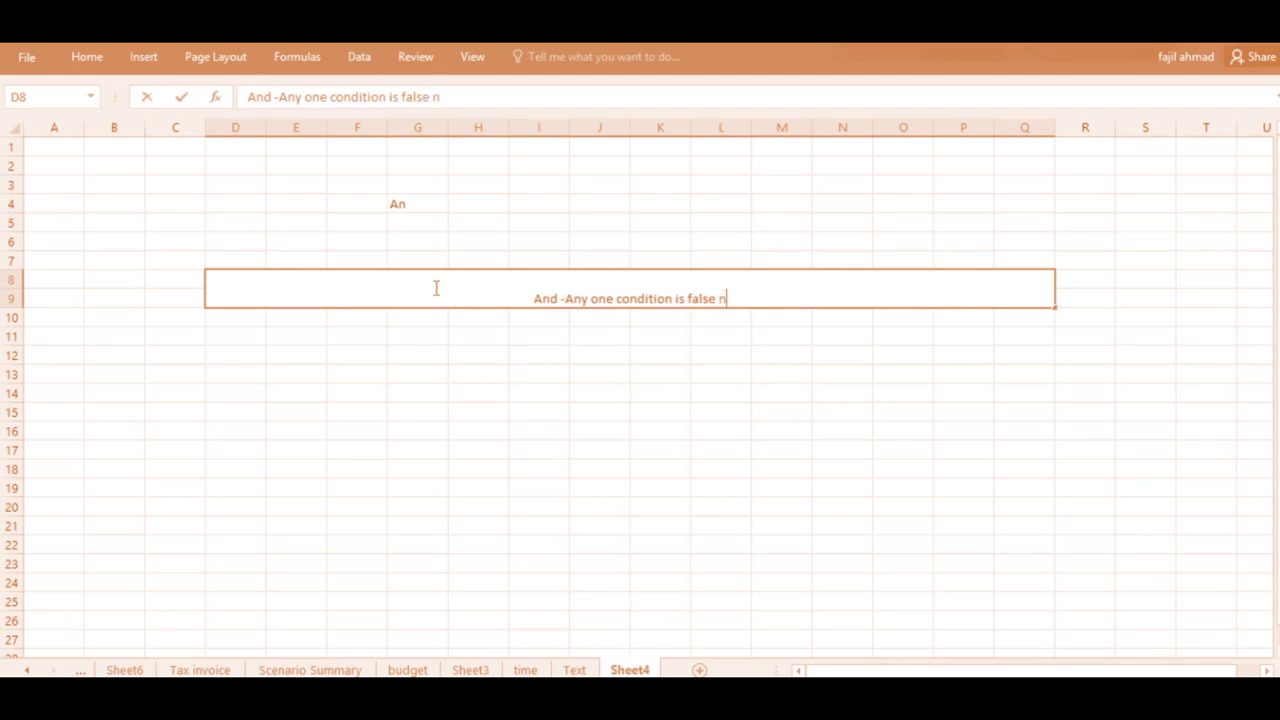
{"action": "type", "text": "s false"}
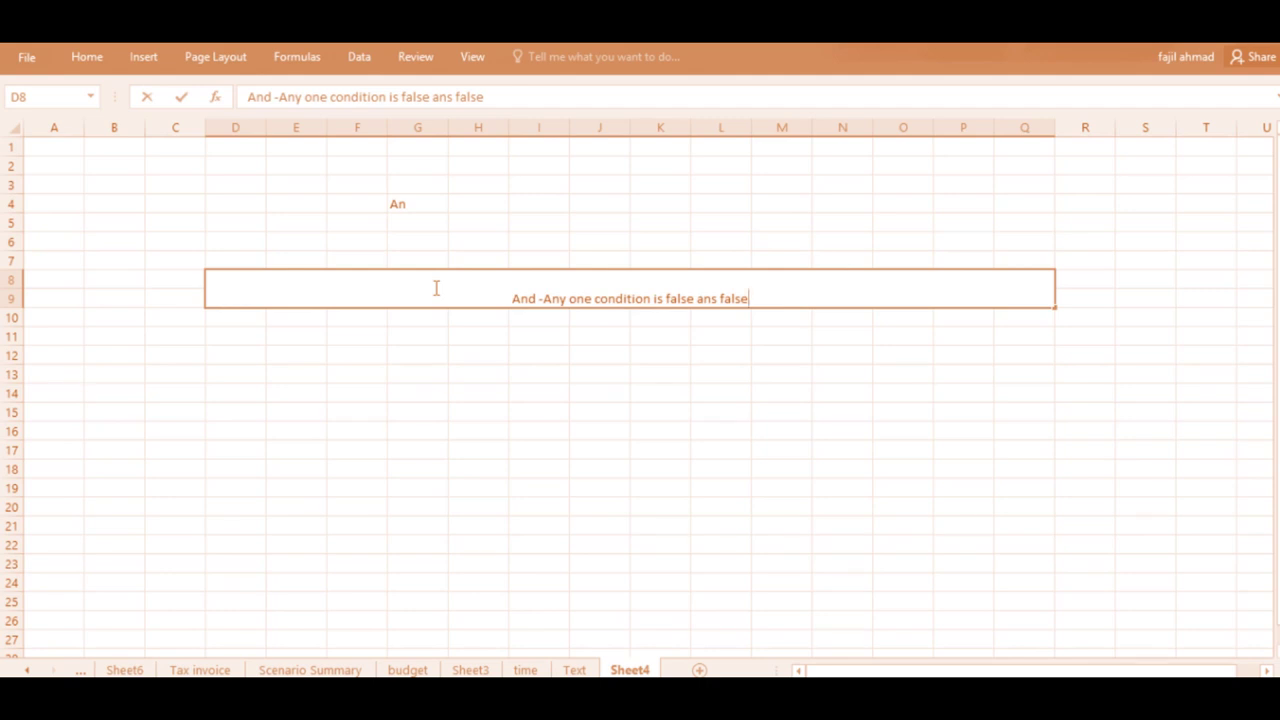
{"action": "key", "text": "Return"}
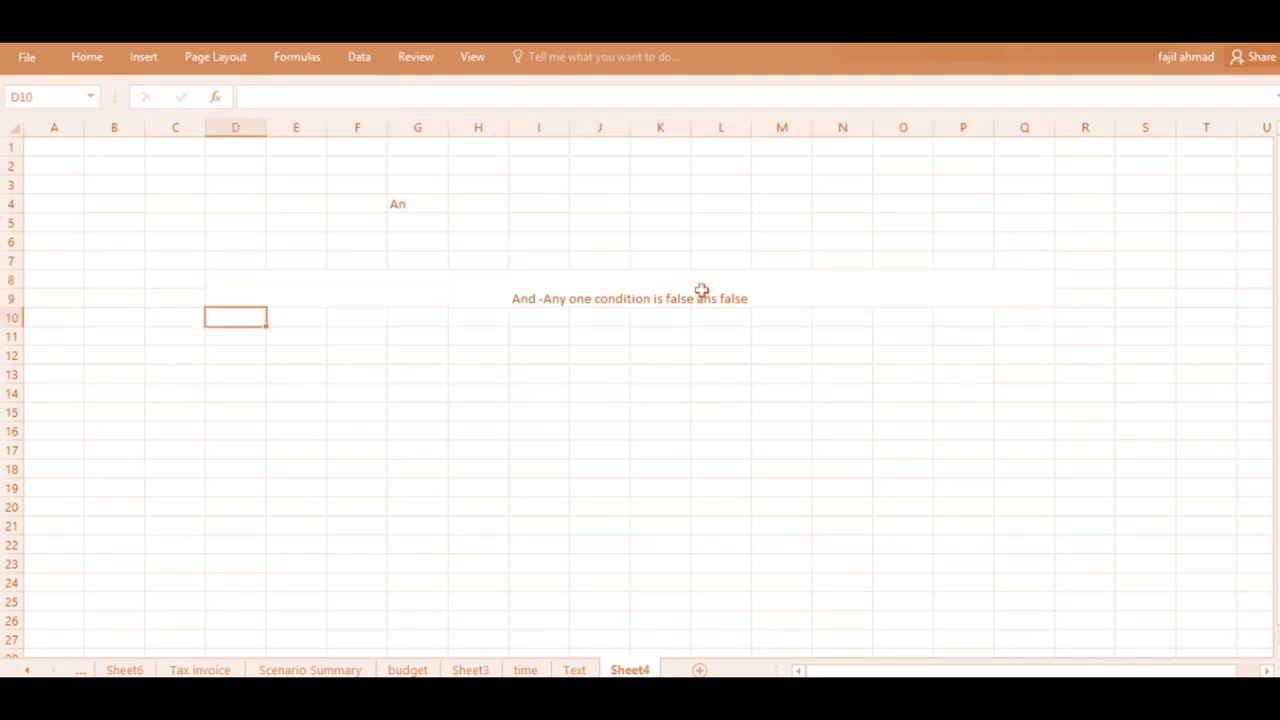
- Append ", All condition is true then return ans true" to the text in the merged cell D8:Q9
{"action": "double_click", "coordinate": [744, 292]}
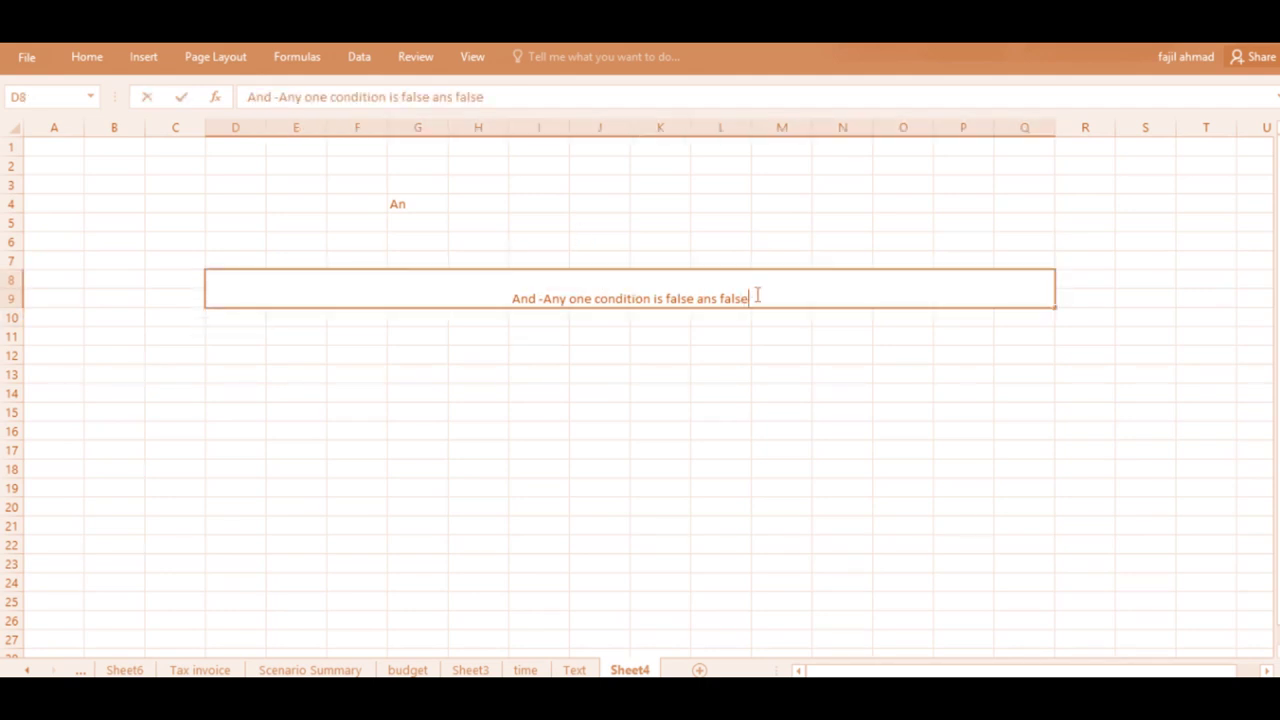
{"action": "type", "text": ", All"}
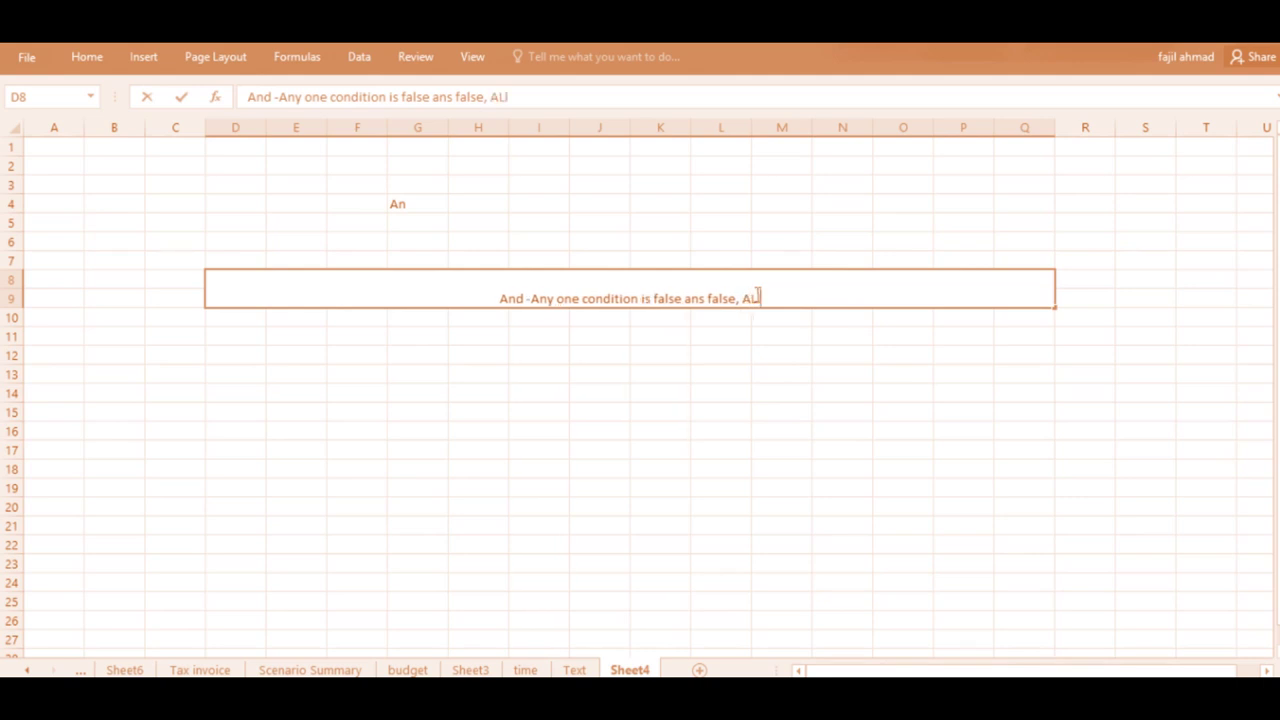
{"action": "type", "text": " condi"}
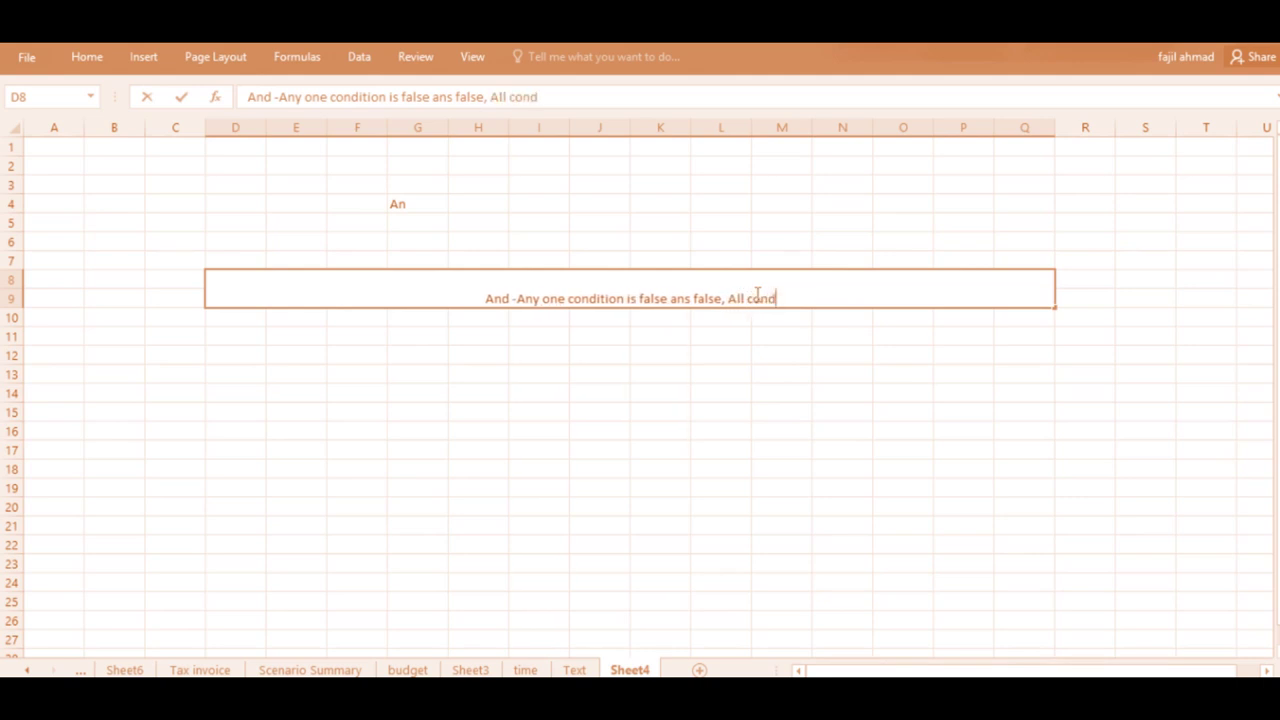
{"action": "type", "text": "ont"}
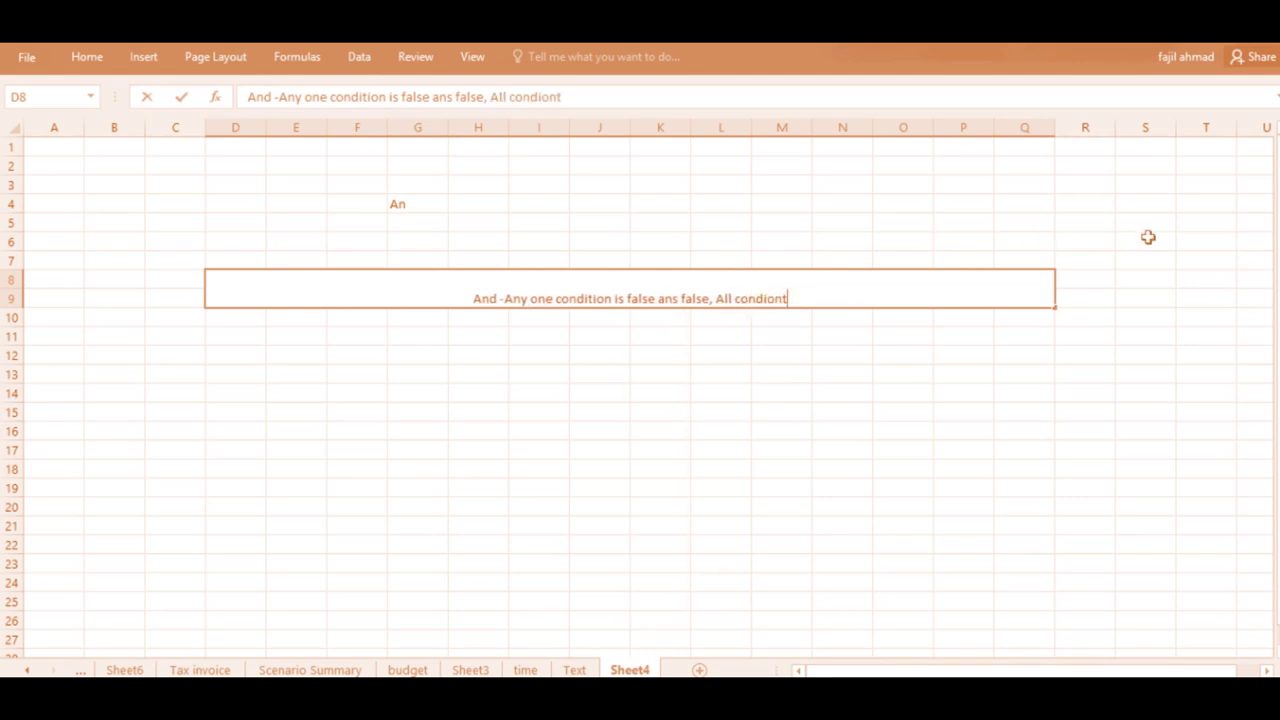
{"action": "key", "text": "BackSpace"}
{"action": "key", "text": "BackSpace"}
{"action": "key", "text": "BackSpace"}
{"action": "type", "text": "tion "}
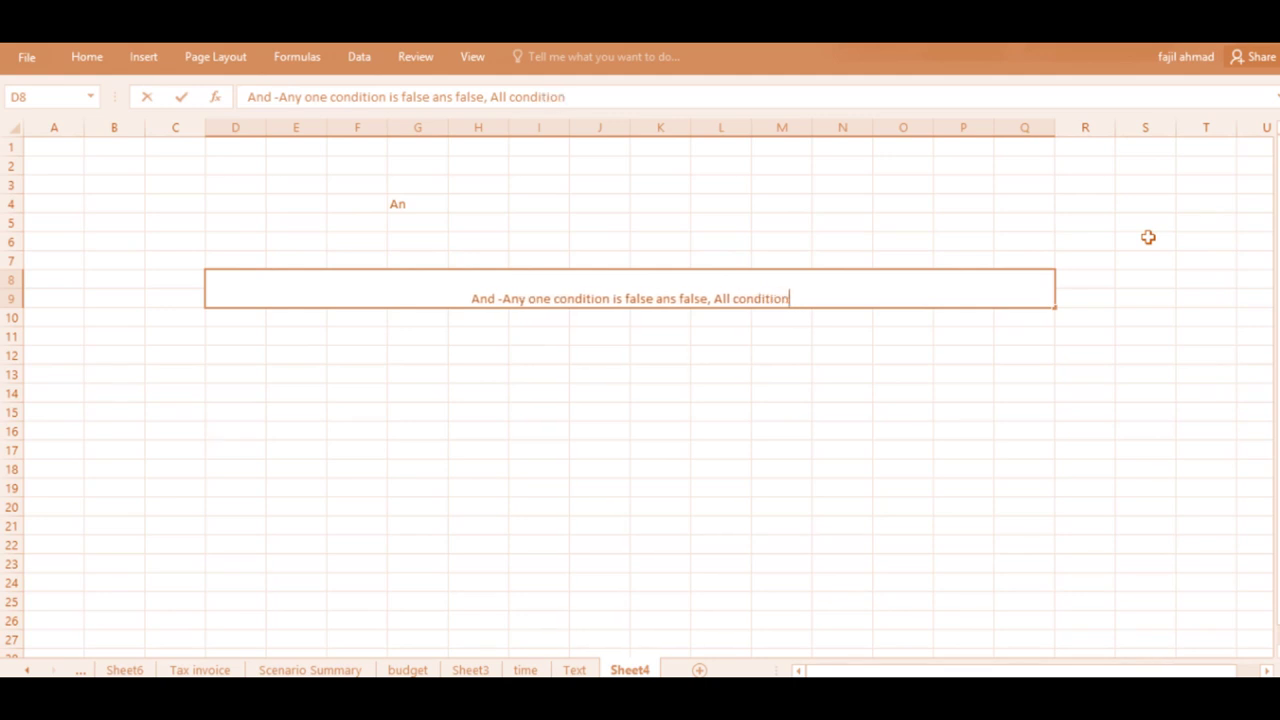
{"action": "type", "text": "is"}
{"action": "type", "text": " tr"}
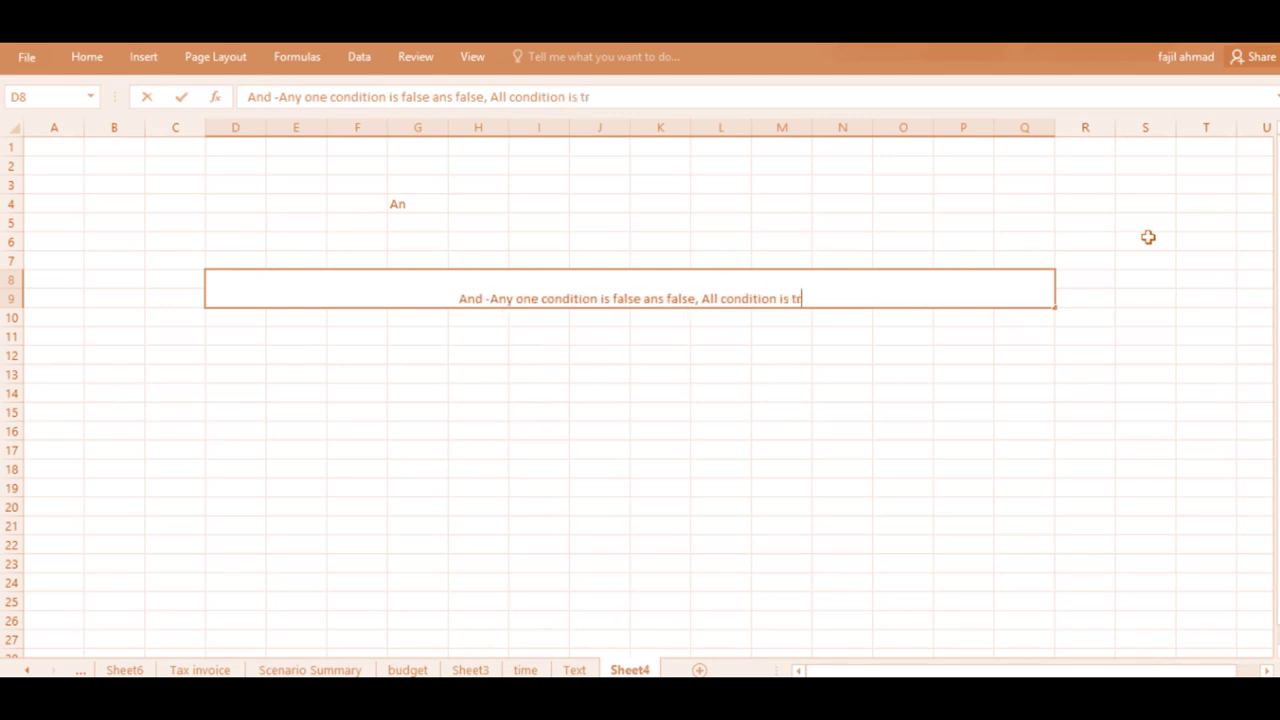
{"action": "type", "text": "ue t"}
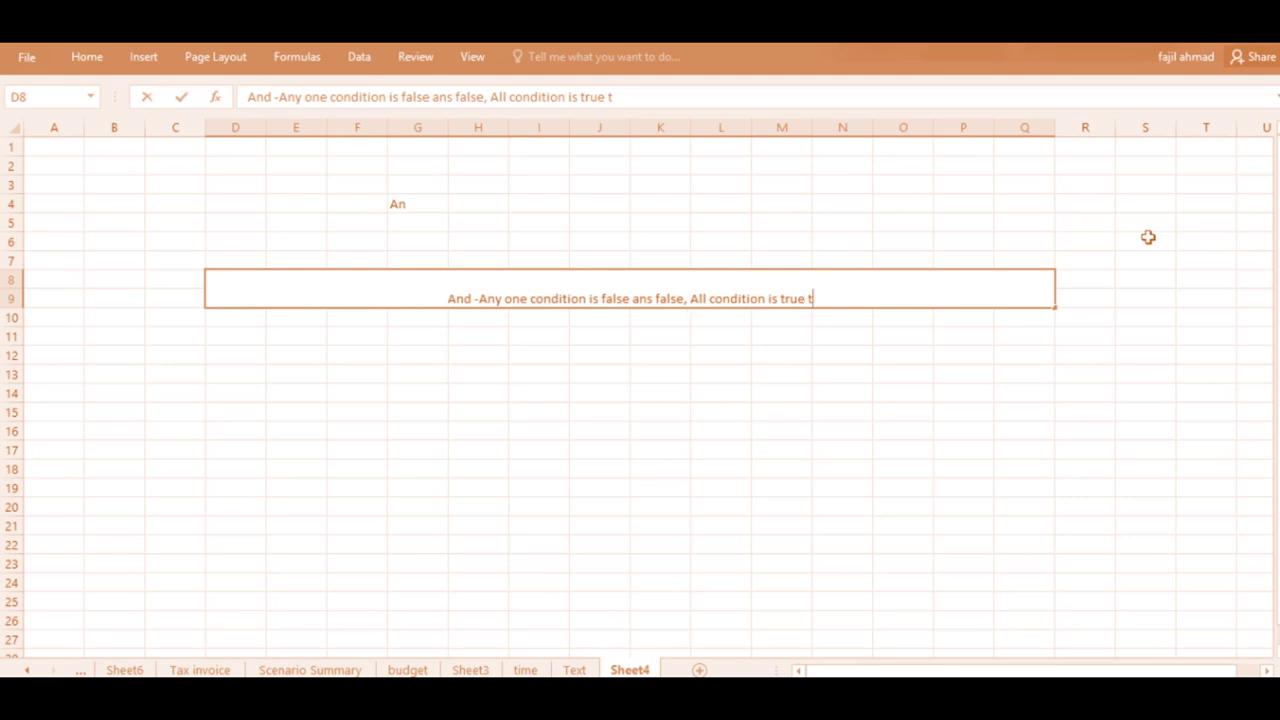
{"action": "type", "text": "hen ret"}
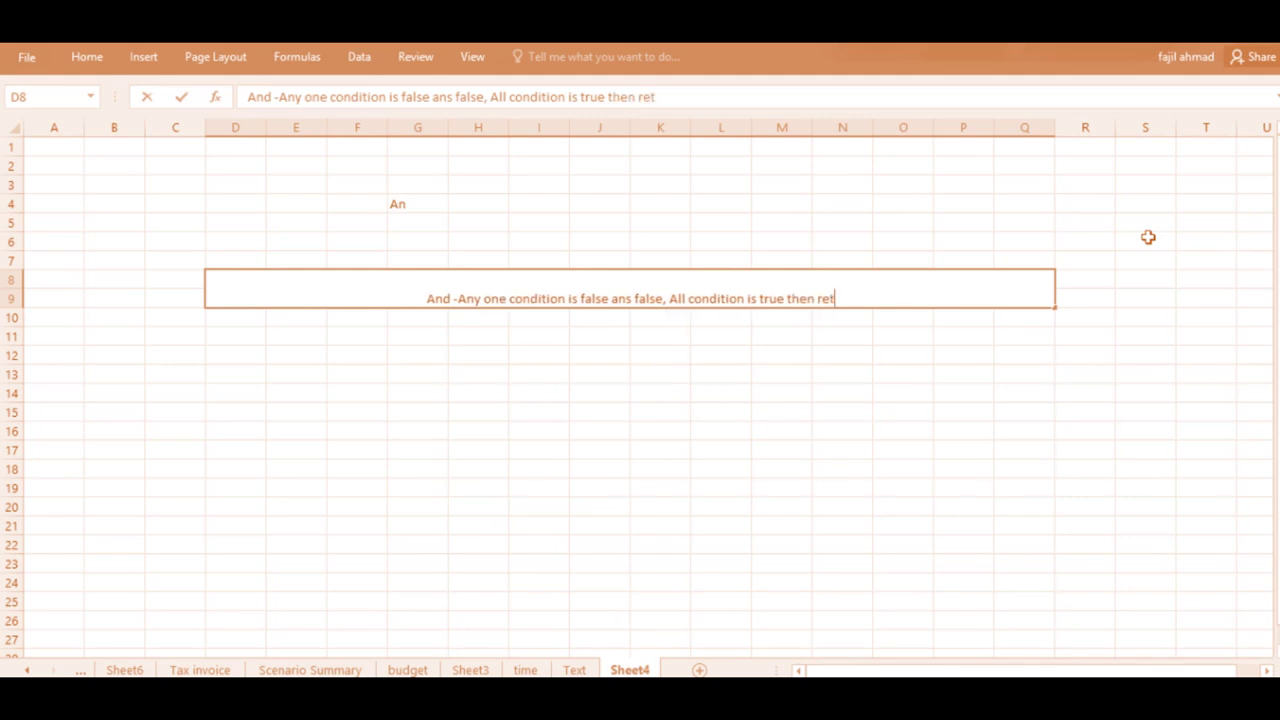
{"action": "type", "text": "urn ans tru"}
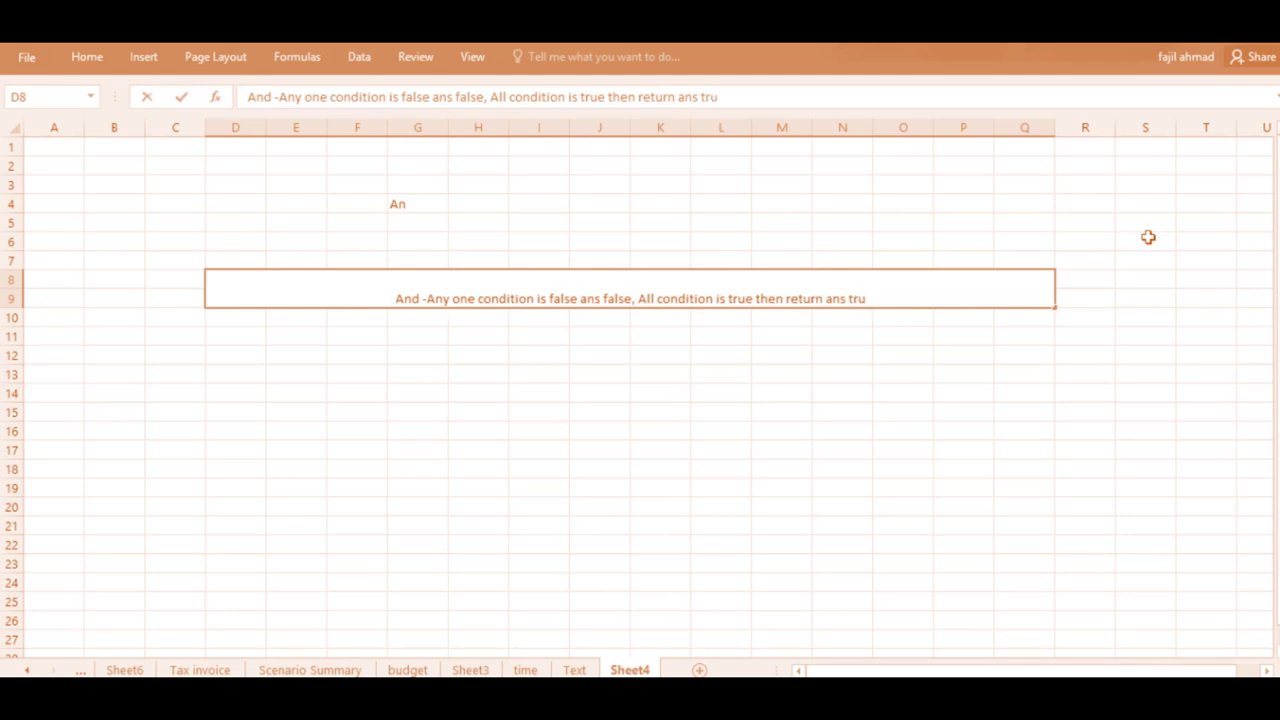
{"action": "type", "text": "e"}
{"action": "key", "text": "Return"}
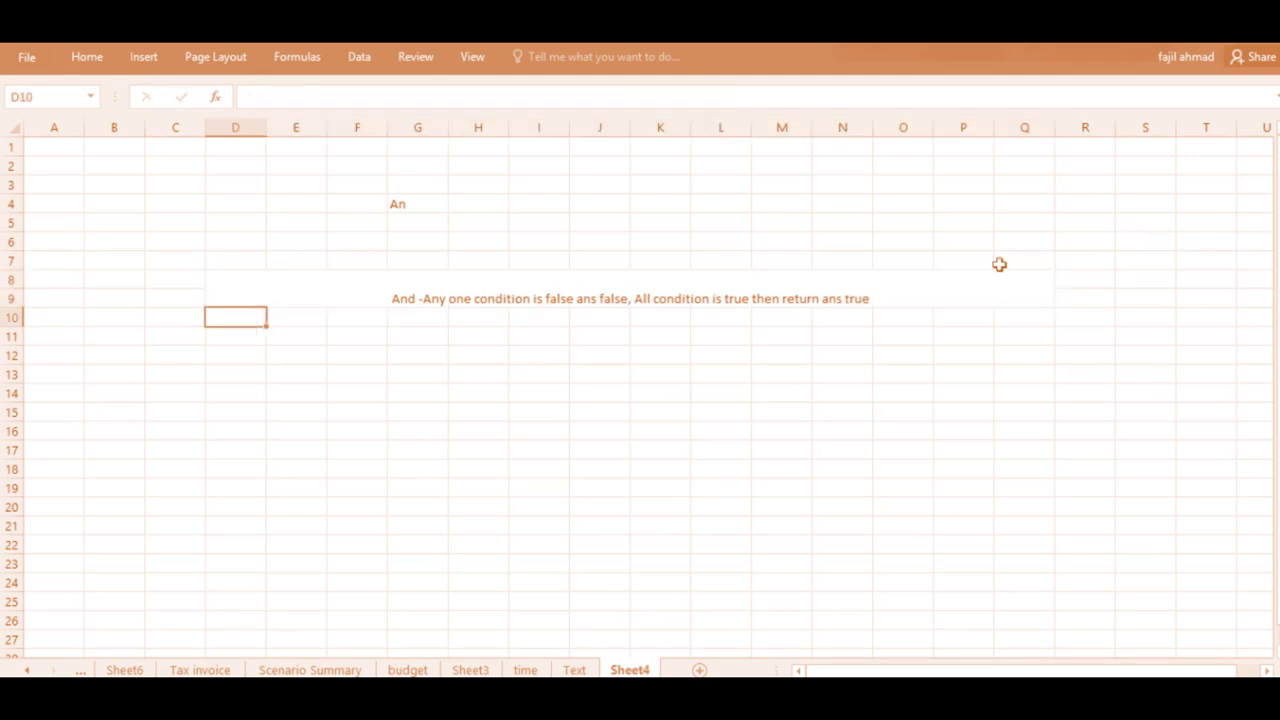
- Enter the formula =AND(10>5,15<20) in cell G12 and recheck its conditions without changing them
{"action": "left_click", "coordinate": [451, 342]}
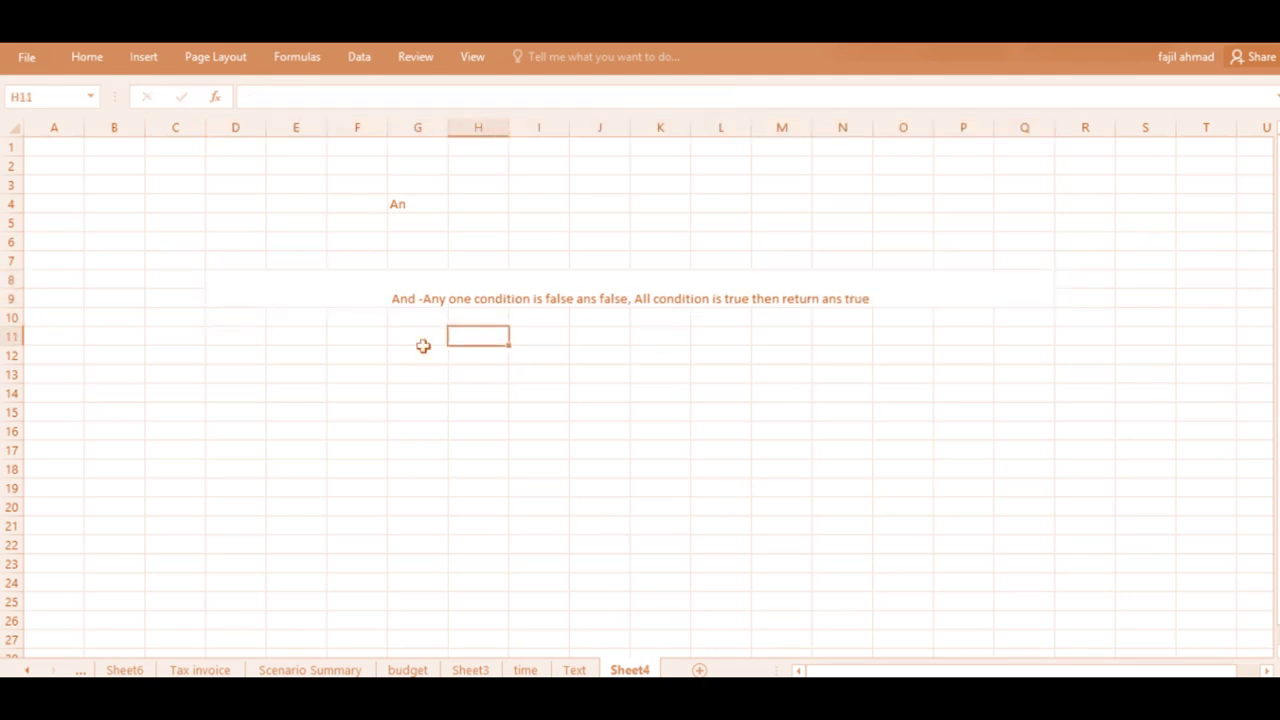
{"action": "left_click", "coordinate": [424, 350]}
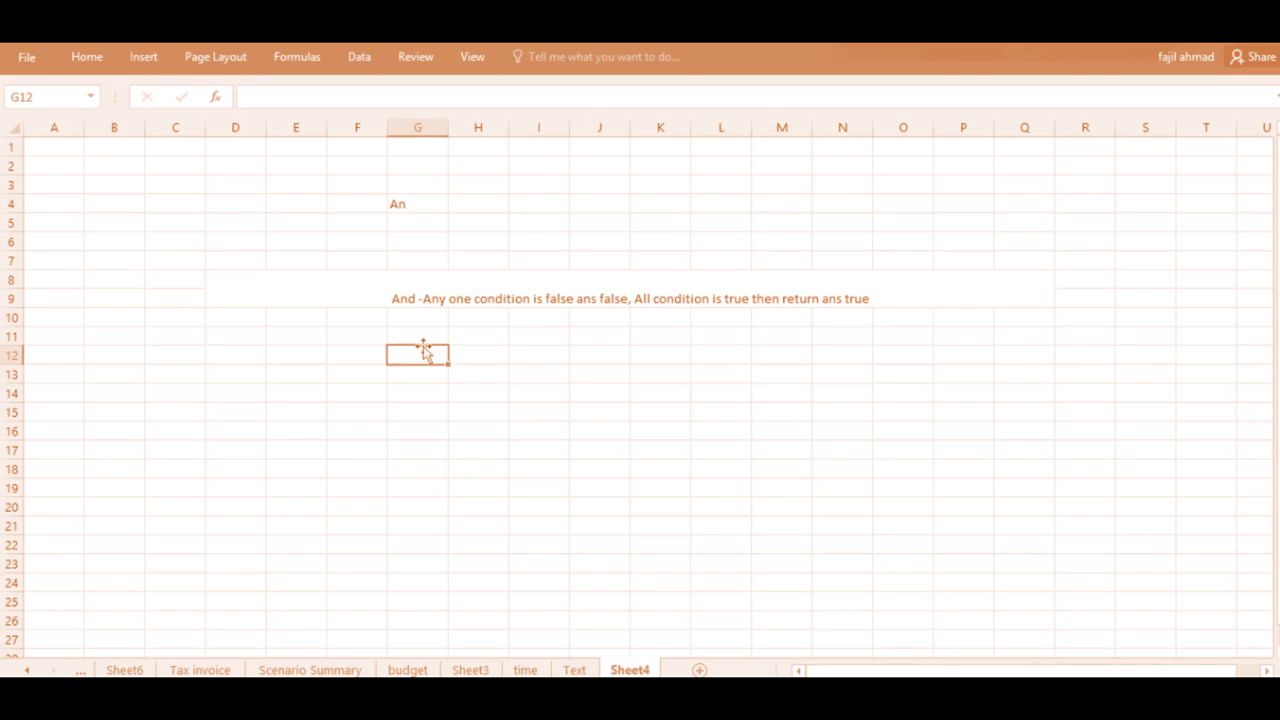
{"action": "type", "text": "=and"}
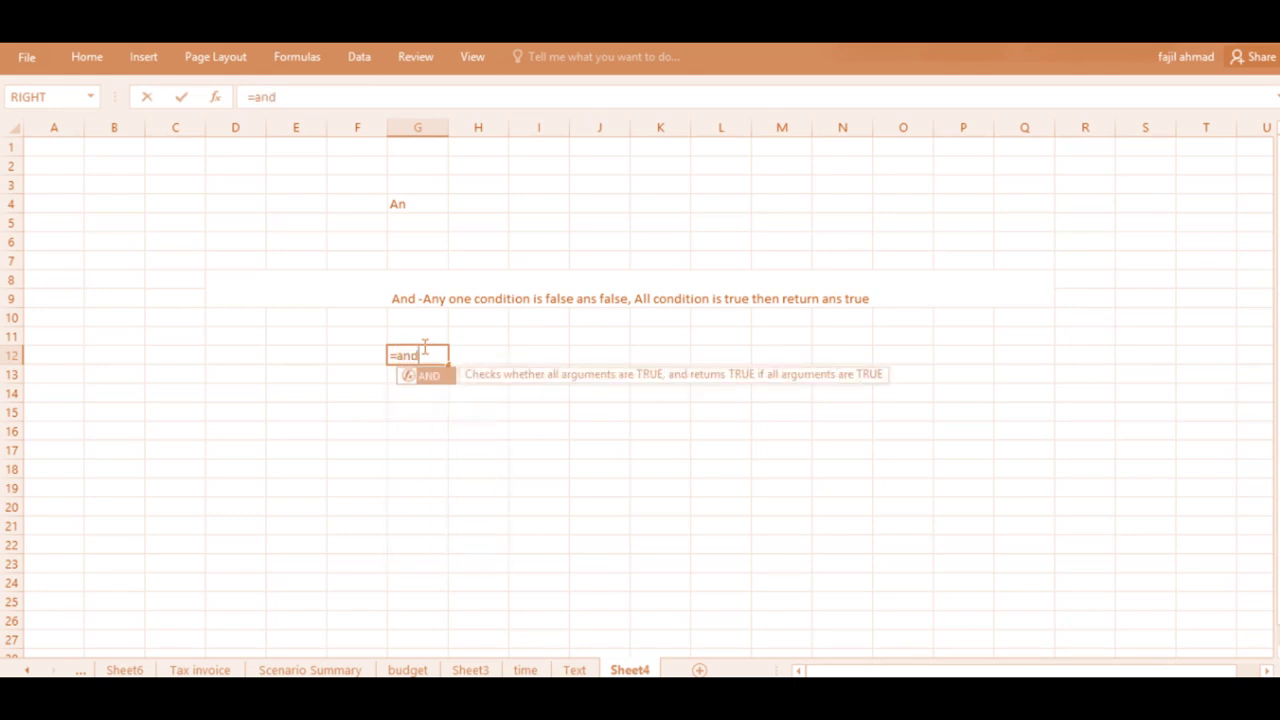
{"action": "key", "text": "Tab"}
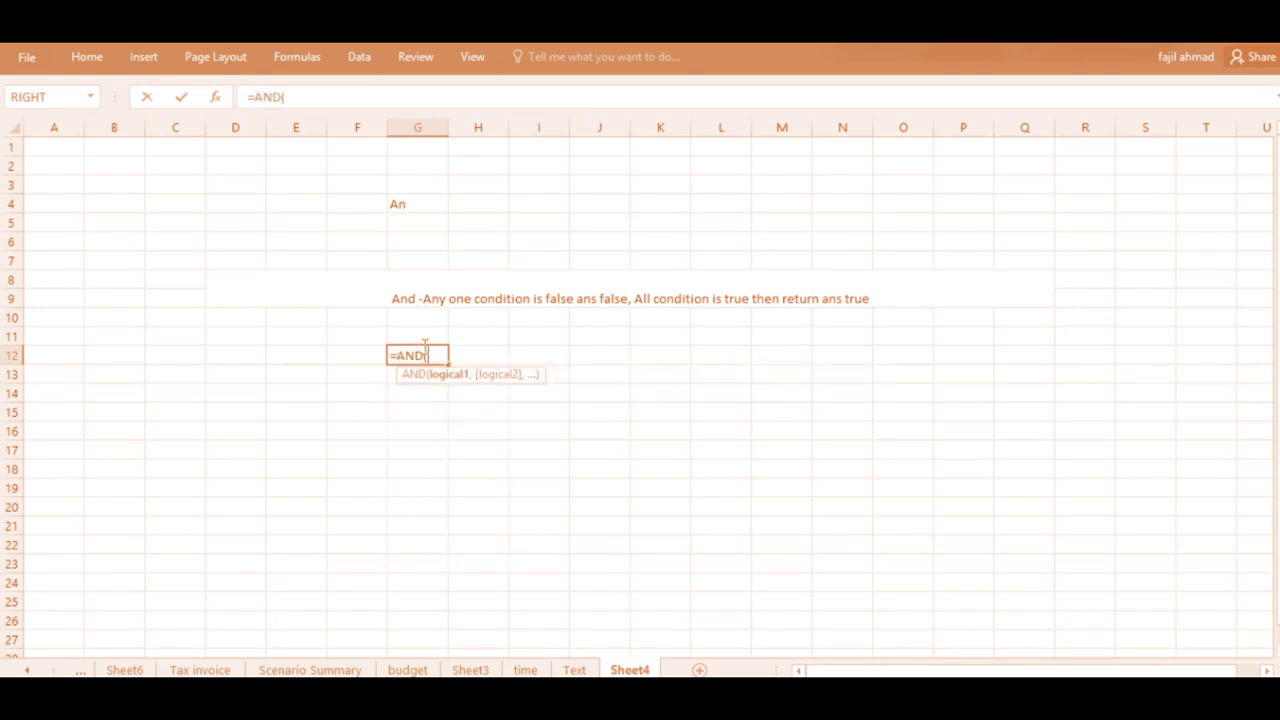
{"action": "type", "text": "10"}
{"action": "type", "text": ">>5"}
{"action": "key", "text": "BackSpace"}
{"action": "key", "text": "BackSpace"}
{"action": "type", "text": "5,"}
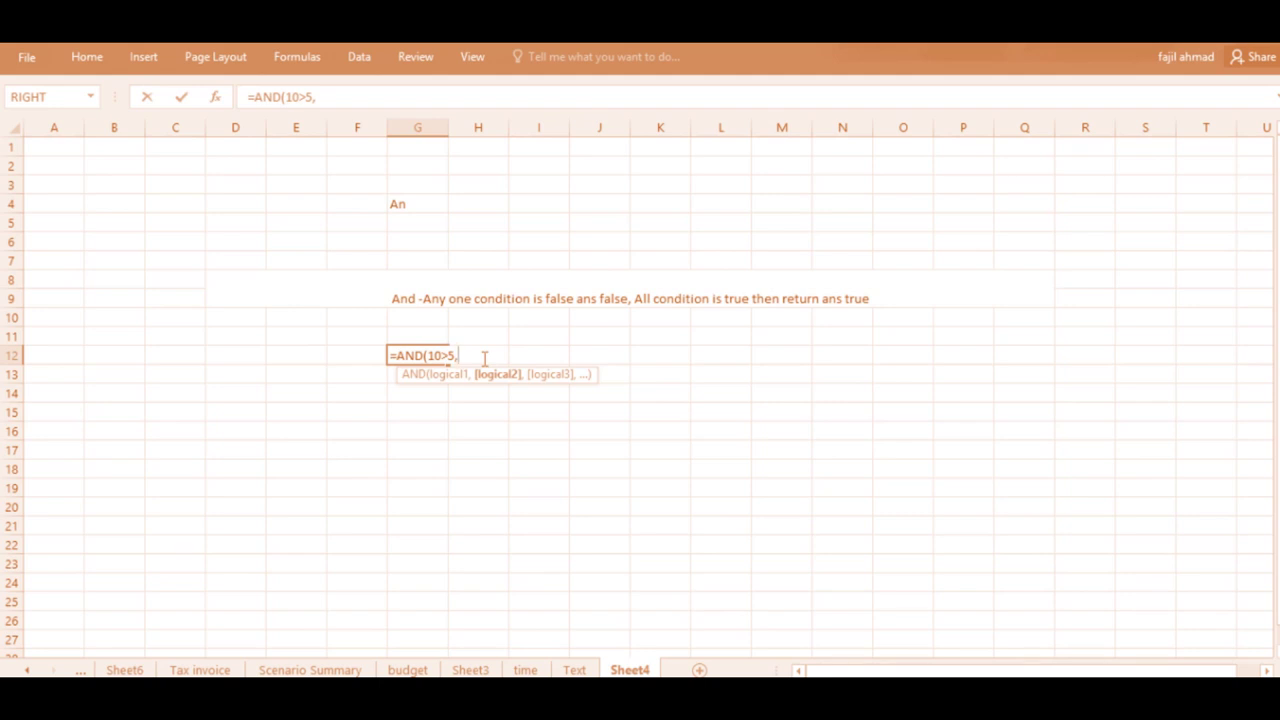
{"action": "type", "text": "15<20)"}
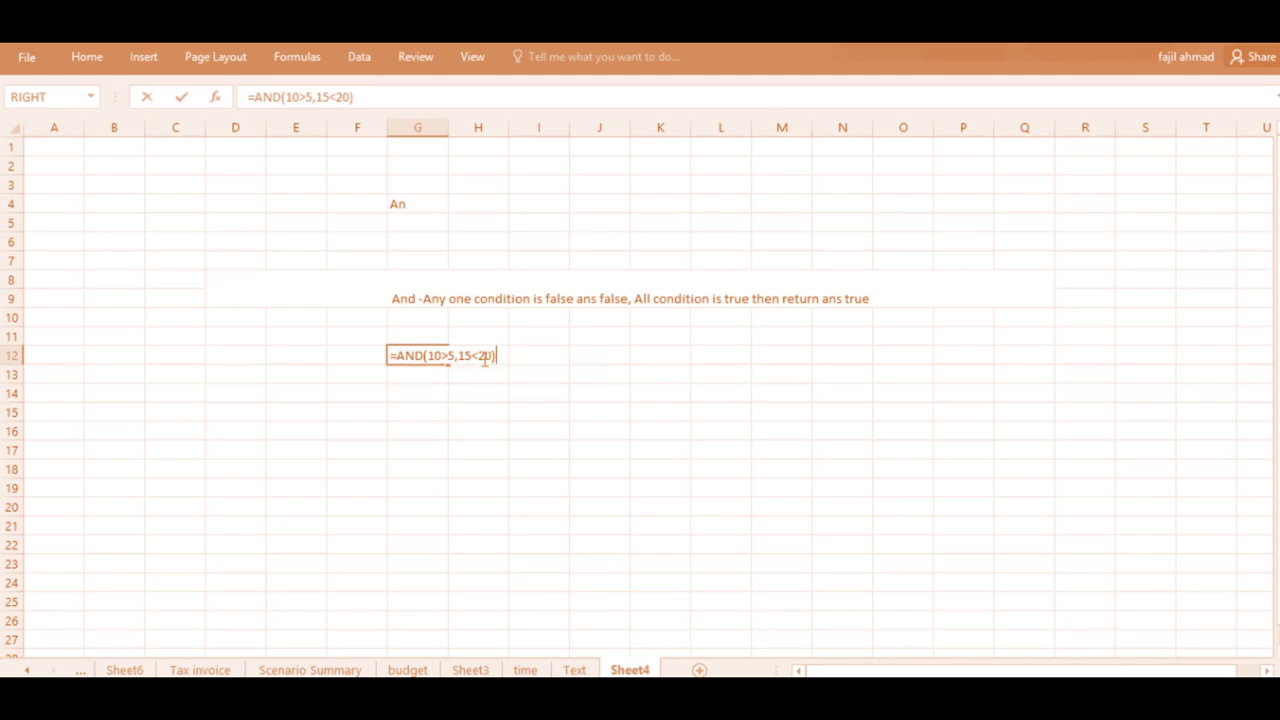
{"action": "key", "text": "Return"}
{"action": "key", "text": "Up"}
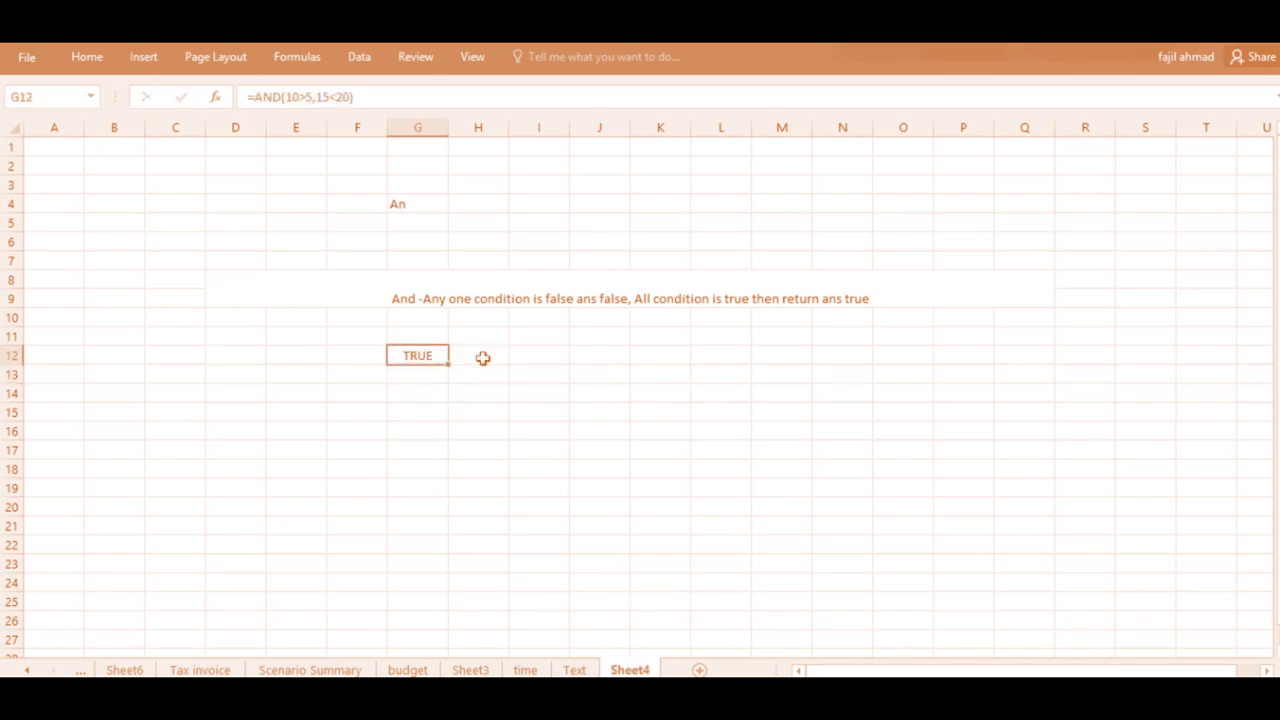
{"action": "key", "text": "F2"}
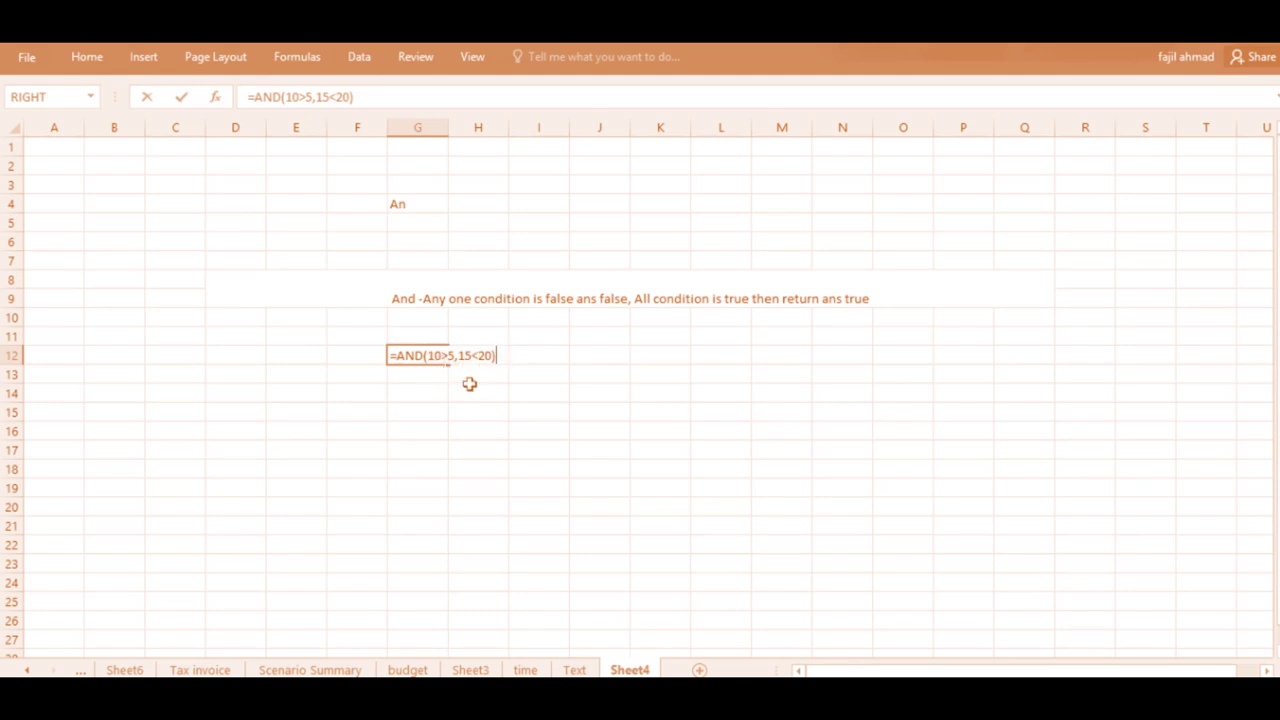
{"action": "key", "text": "Return"}
- Enter the formula =AND(5>10,20>10) in cell G14
{"action": "key", "text": "Down"}
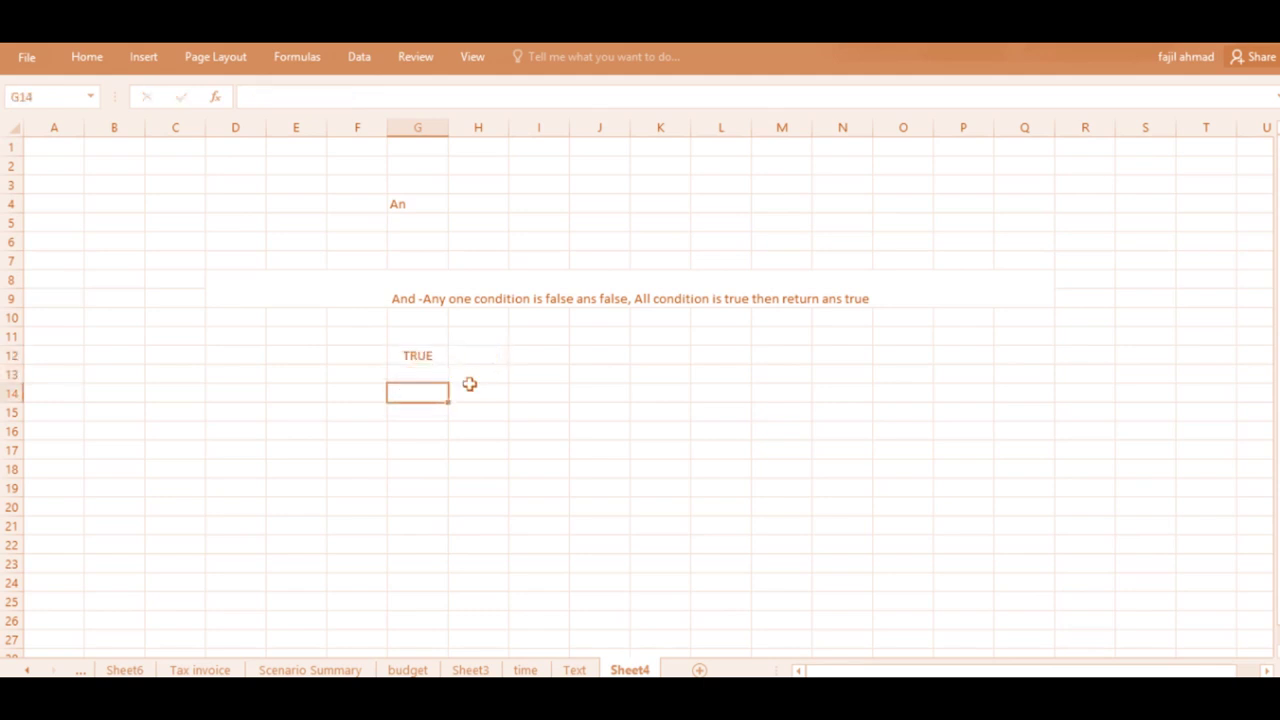
{"action": "type", "text": "=true"}
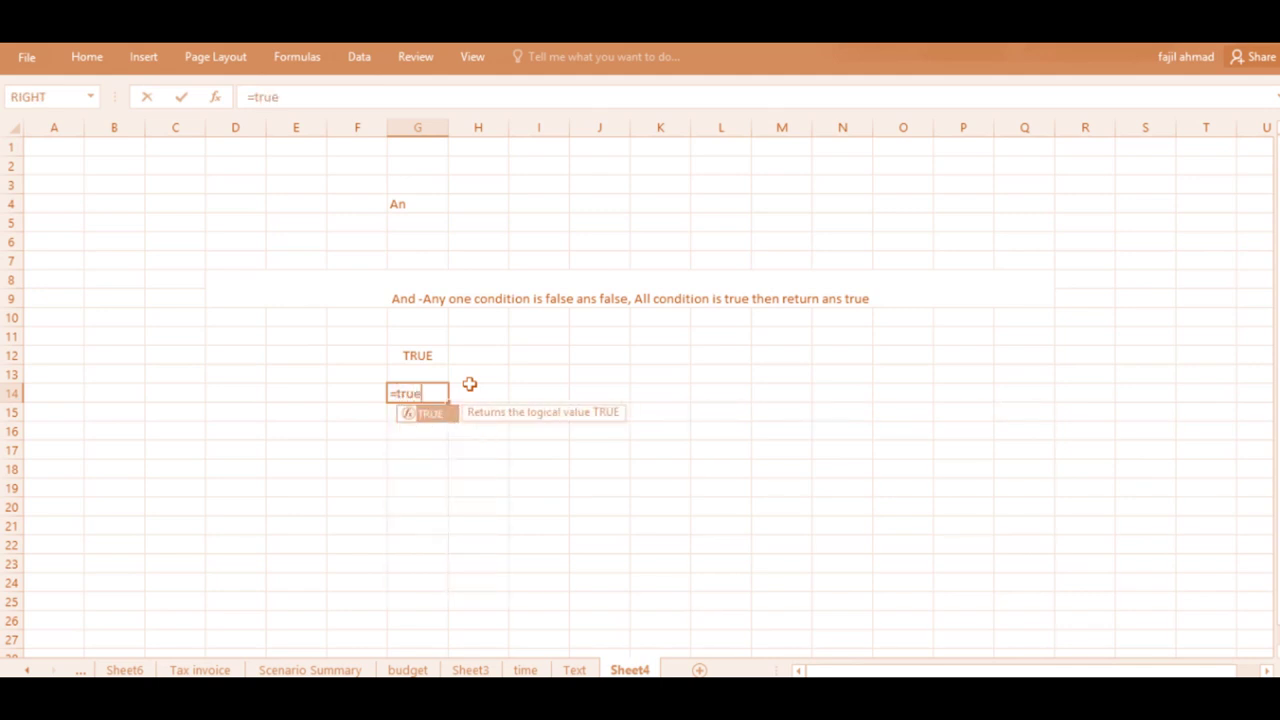
{"action": "key", "text": "BackSpace"}
{"action": "key", "text": "BackSpace"}
{"action": "key", "text": "BackSpace"}
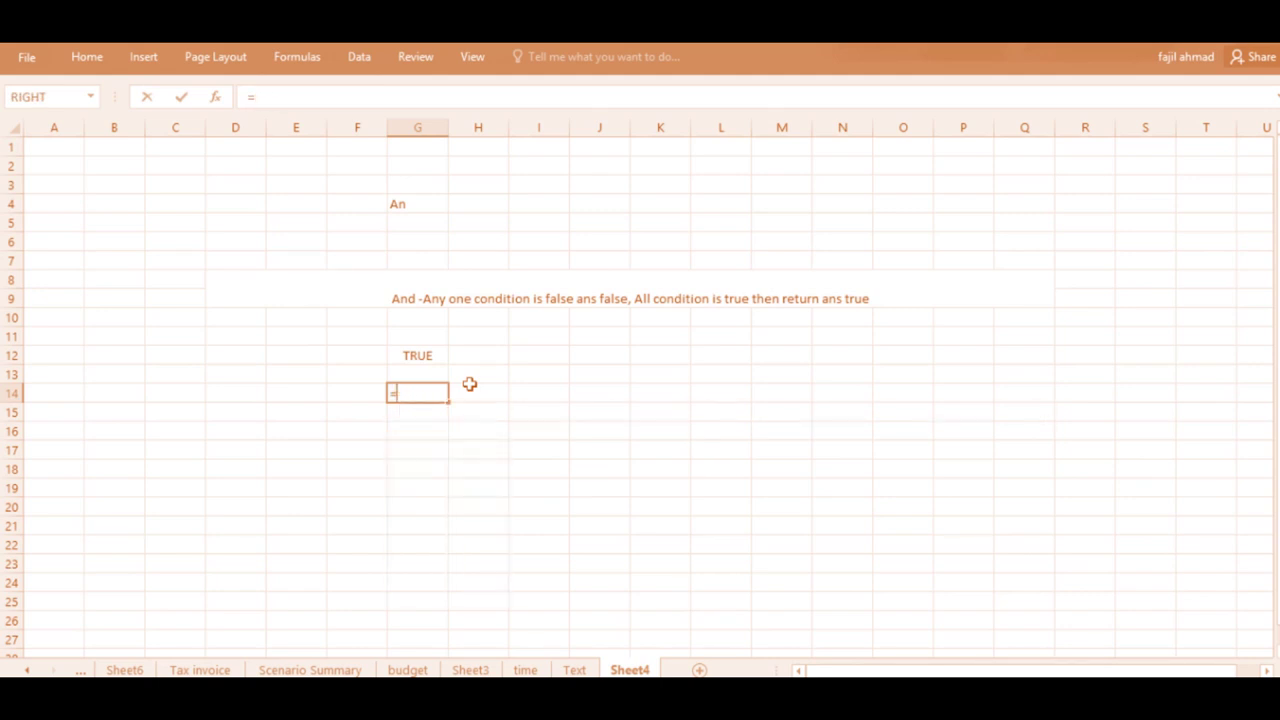
{"action": "type", "text": "and"}
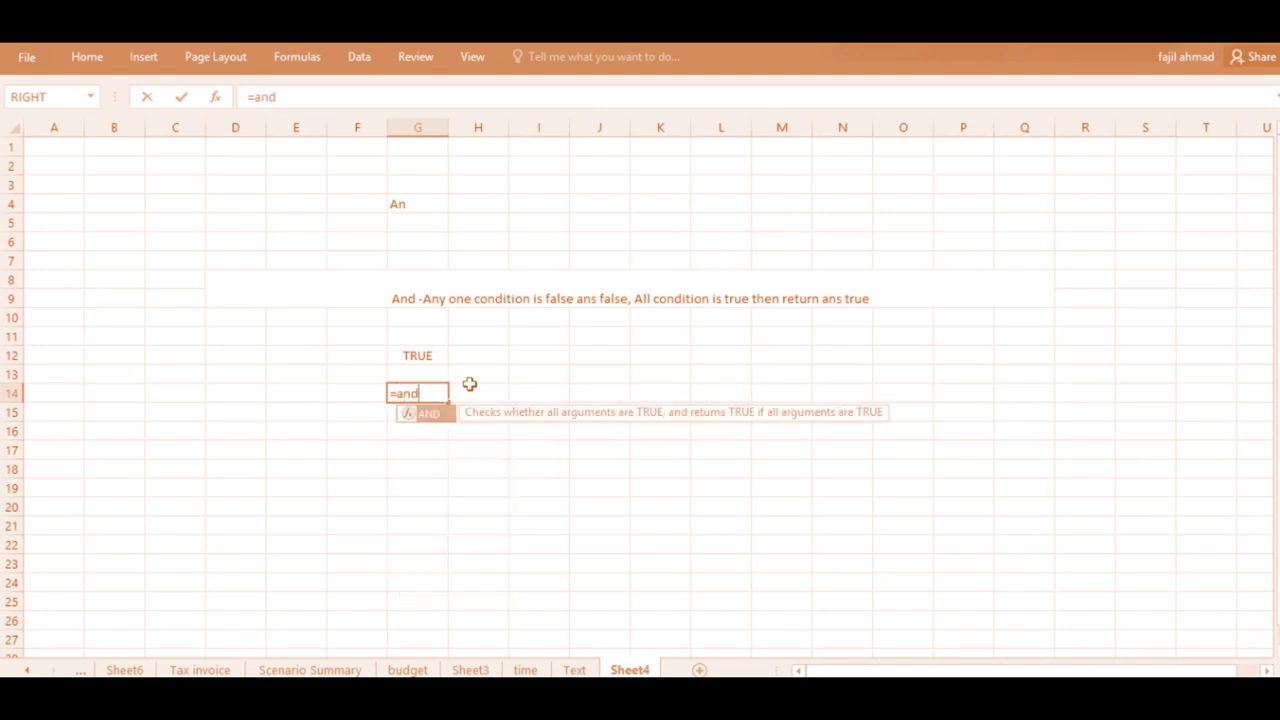
{"action": "key", "text": "Tab"}
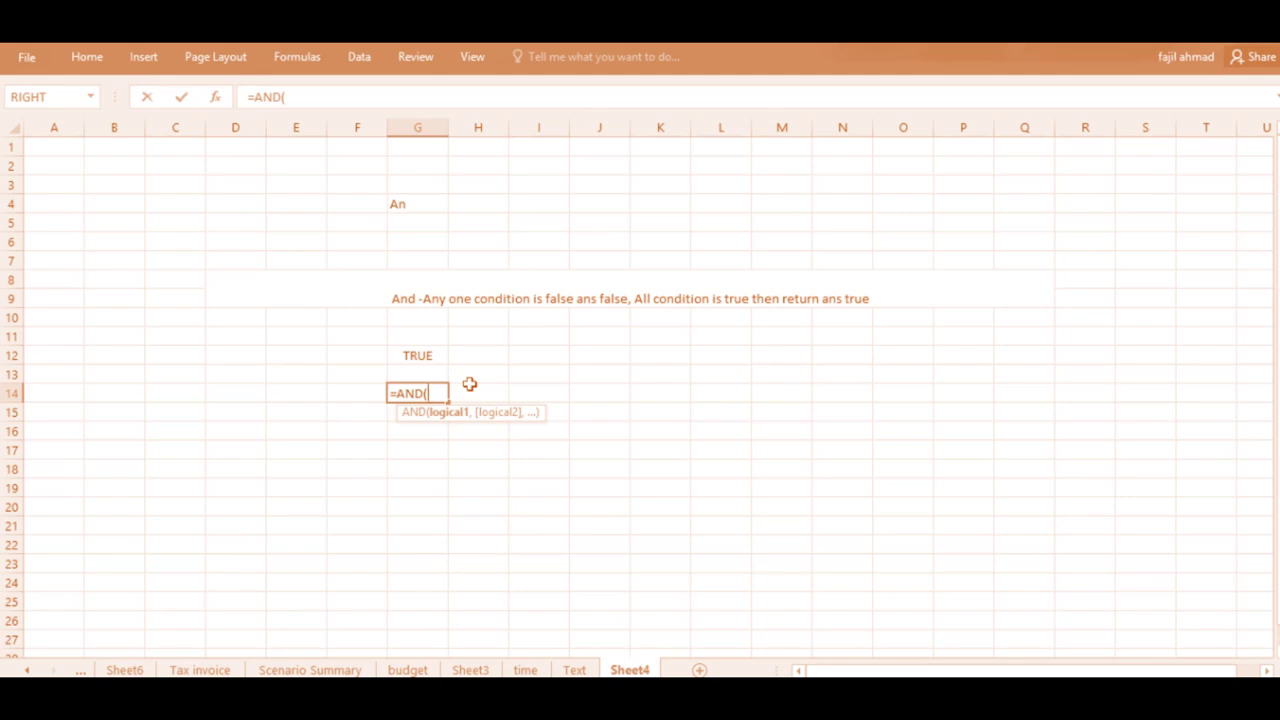
{"action": "type", "text": "5>10,"}
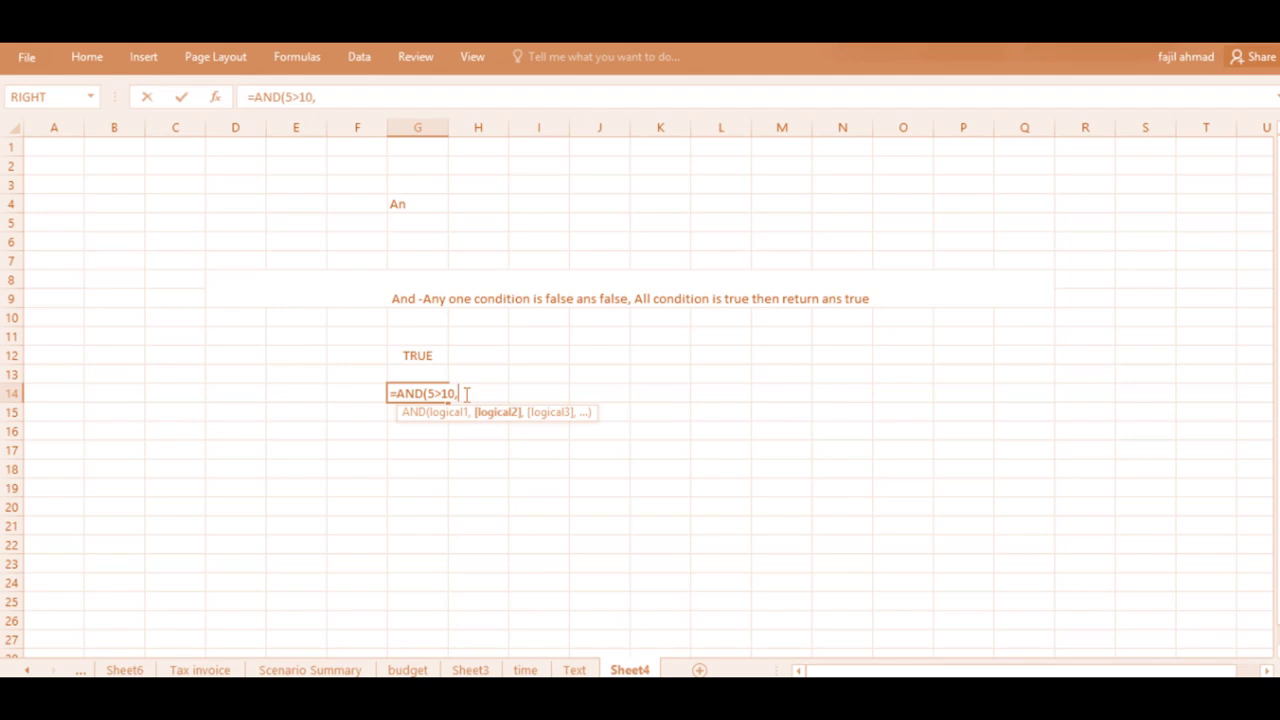
{"action": "type", "text": "20>10)"}
{"action": "key", "text": "Return"}
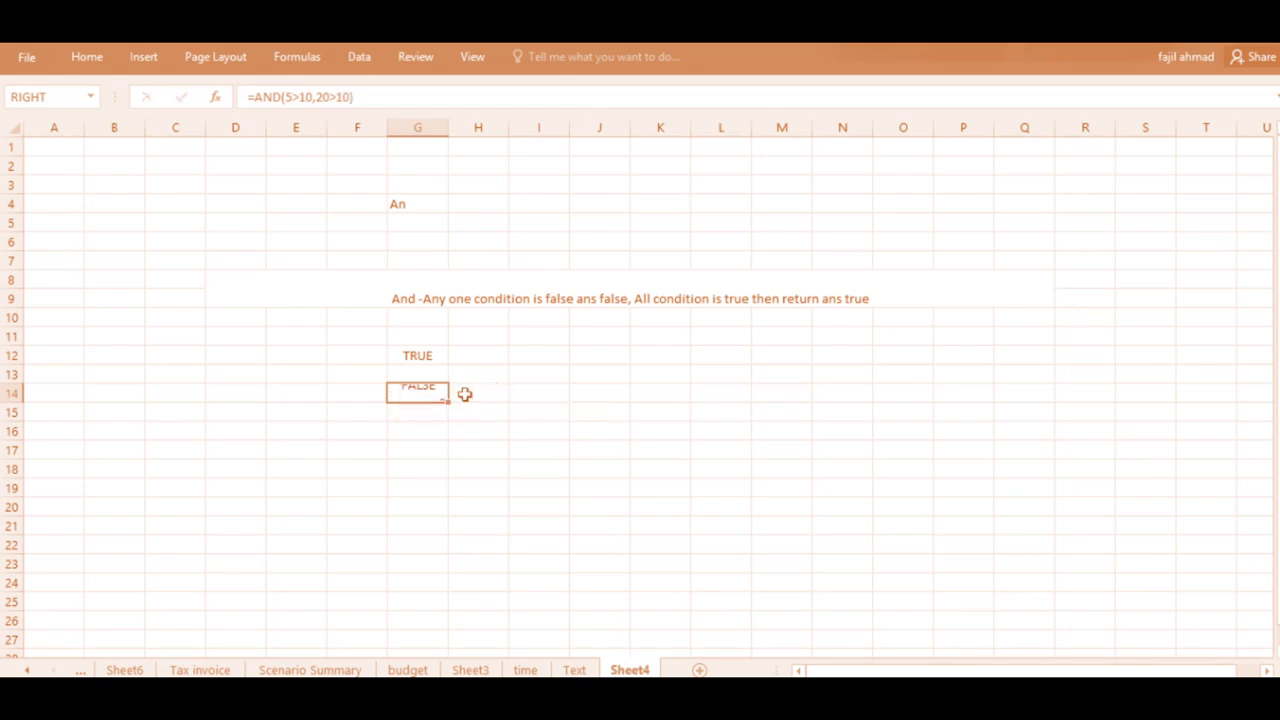
- Reopen the AND formula in cell G14 to review its two conditions, leaving it unedited
{"action": "key", "text": "Up"}
{"action": "key", "text": "F2"}
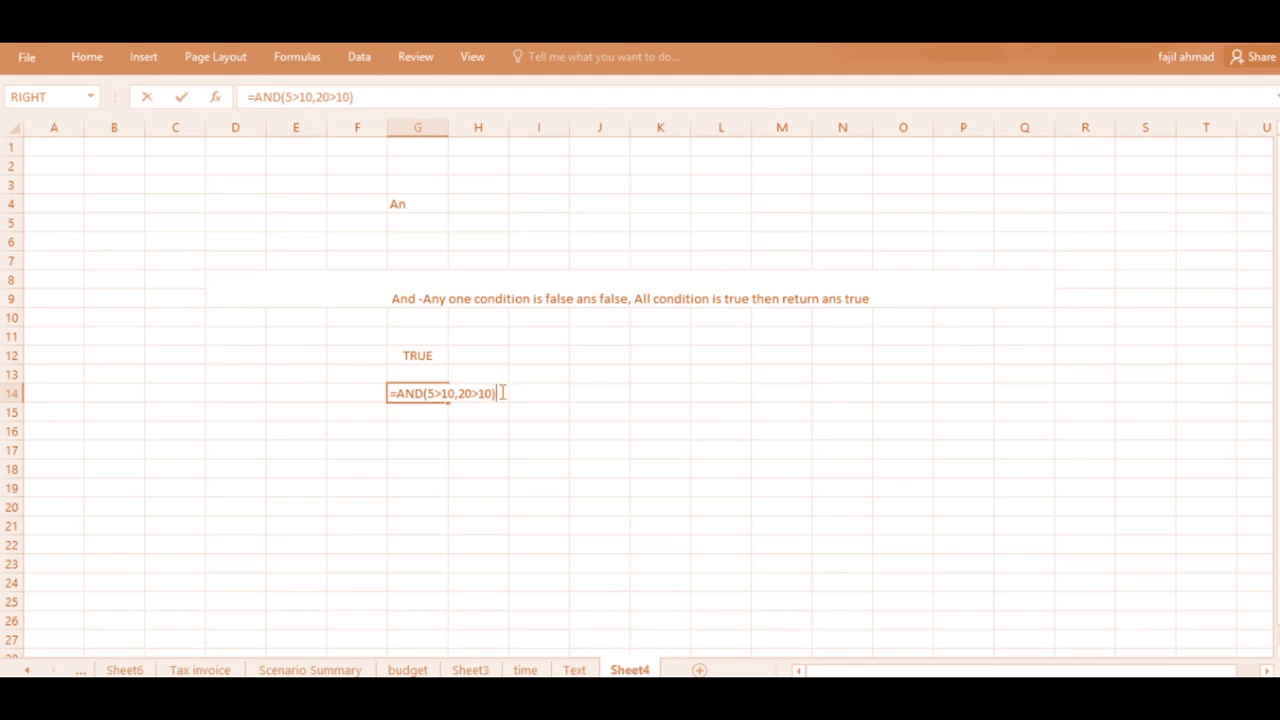
{"action": "key", "text": "Return"}
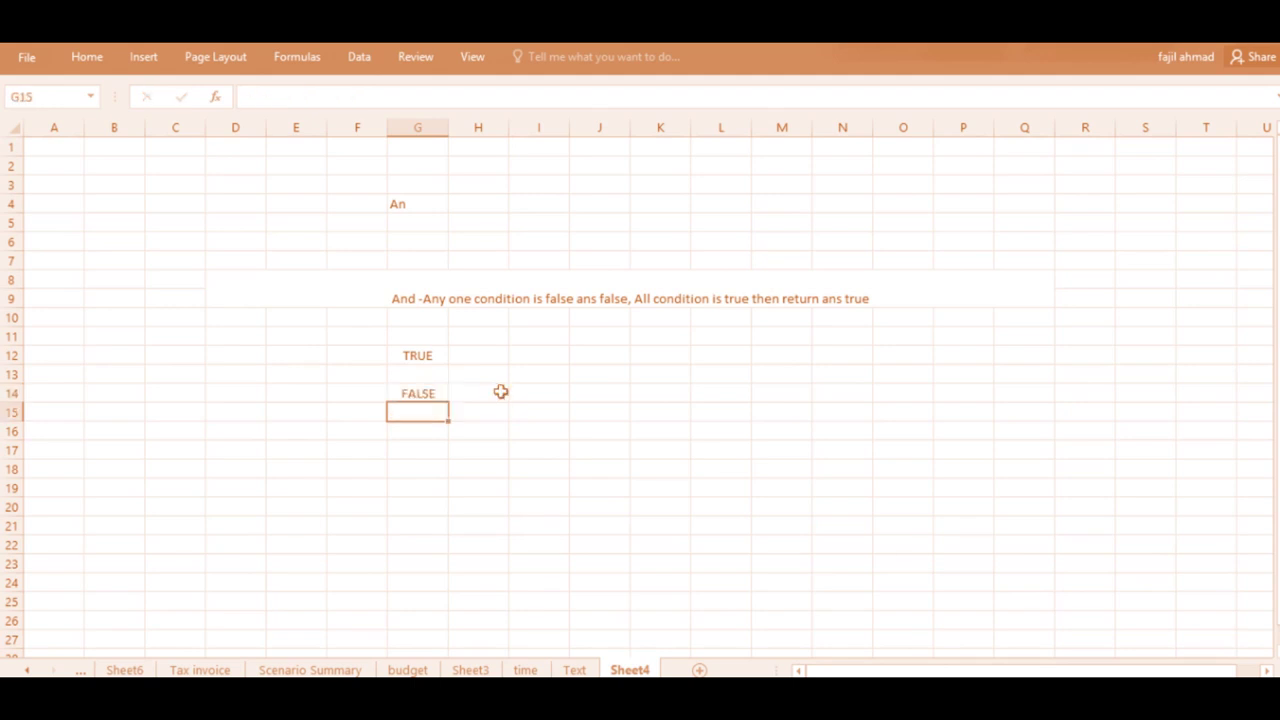
{"action": "key", "text": "Down"}
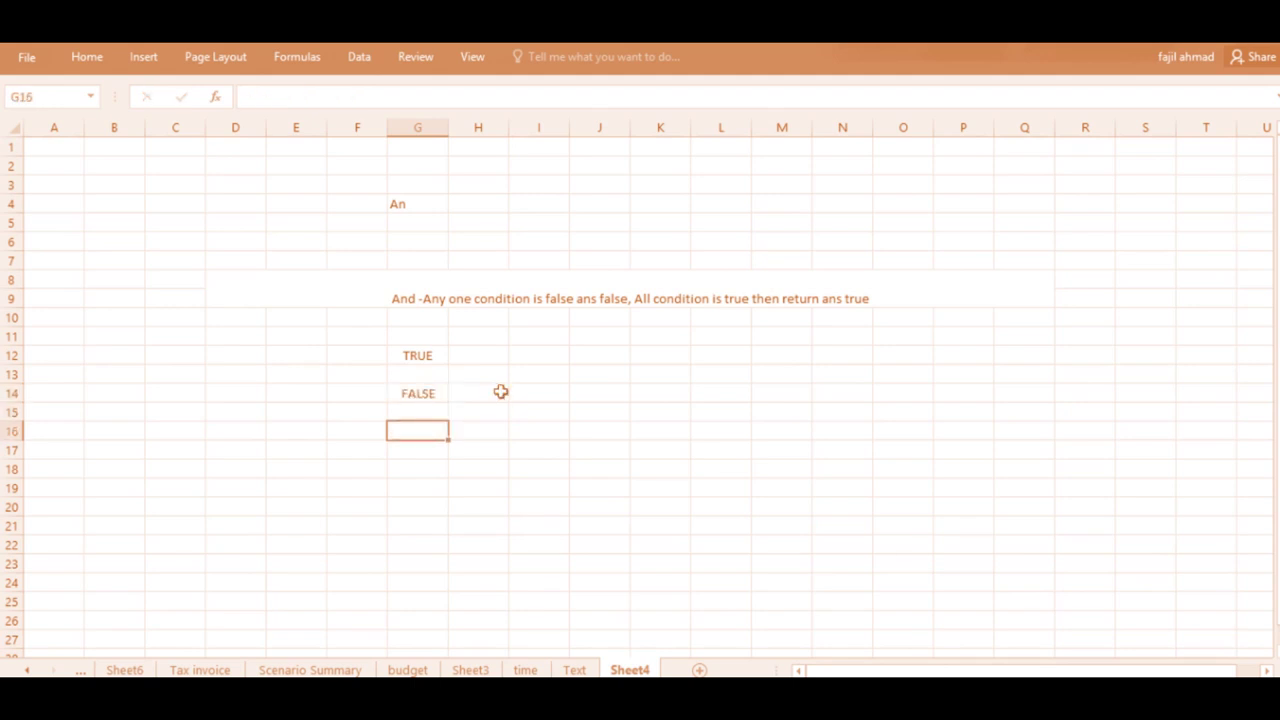
- Copy the merged AND rule cell D8:Q9 and paste it at cell D16
{"action": "left_click", "coordinate": [481, 298]}
{"action": "key", "text": "ctrl+c"}
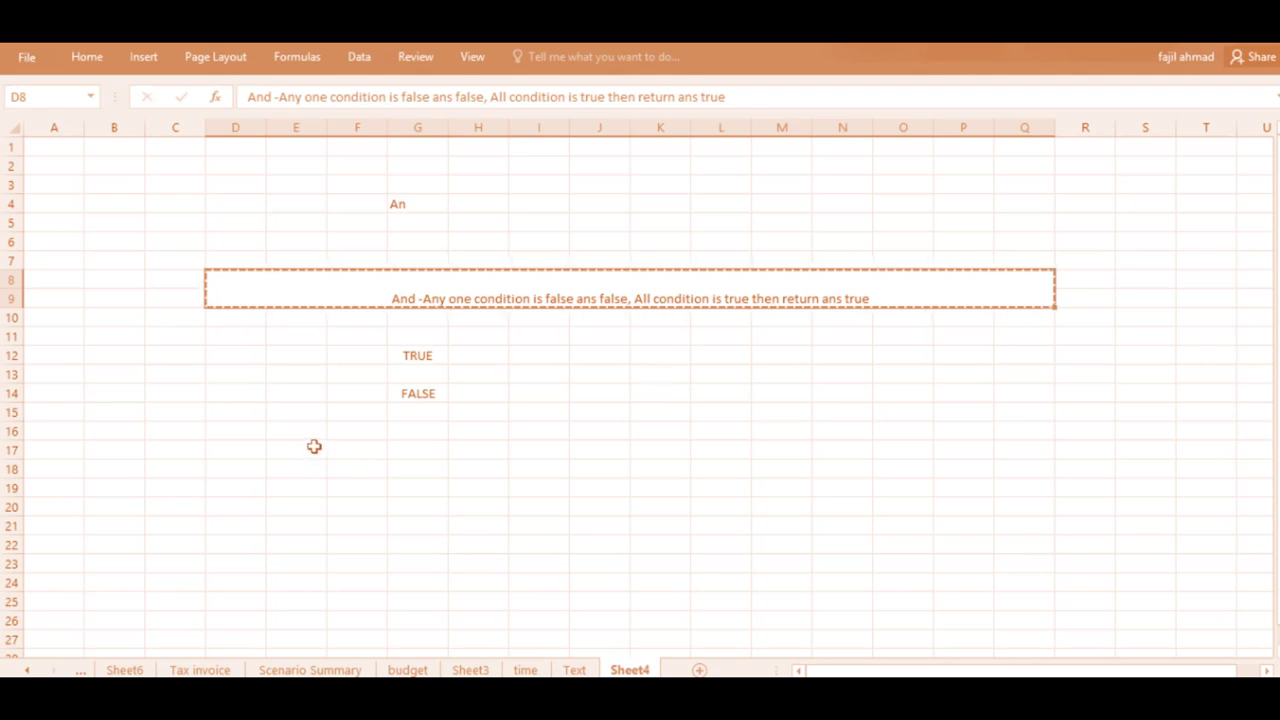
{"action": "left_click", "coordinate": [275, 444]}
{"action": "left_click", "coordinate": [228, 432]}
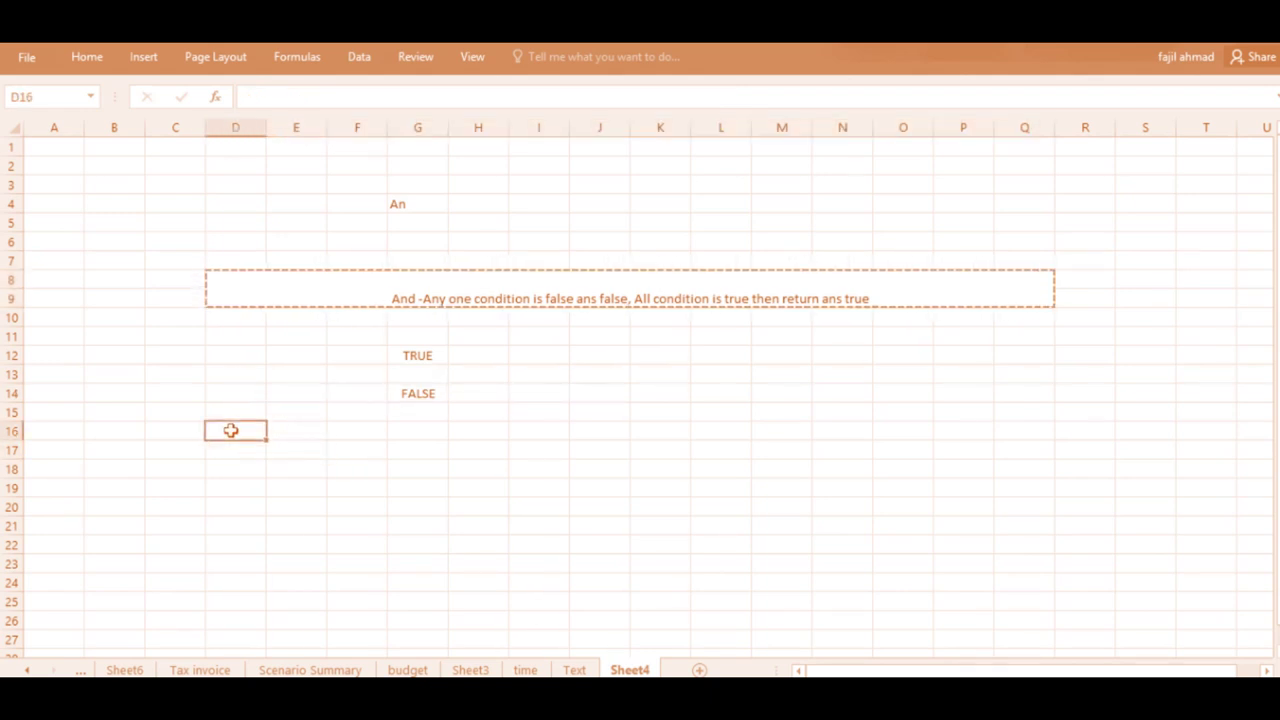
{"action": "key", "text": "ctrl+v"}
- Replace the pasted rule text in the merged cell D16:Q17 with "OR-"
{"action": "double_click", "coordinate": [408, 450]}
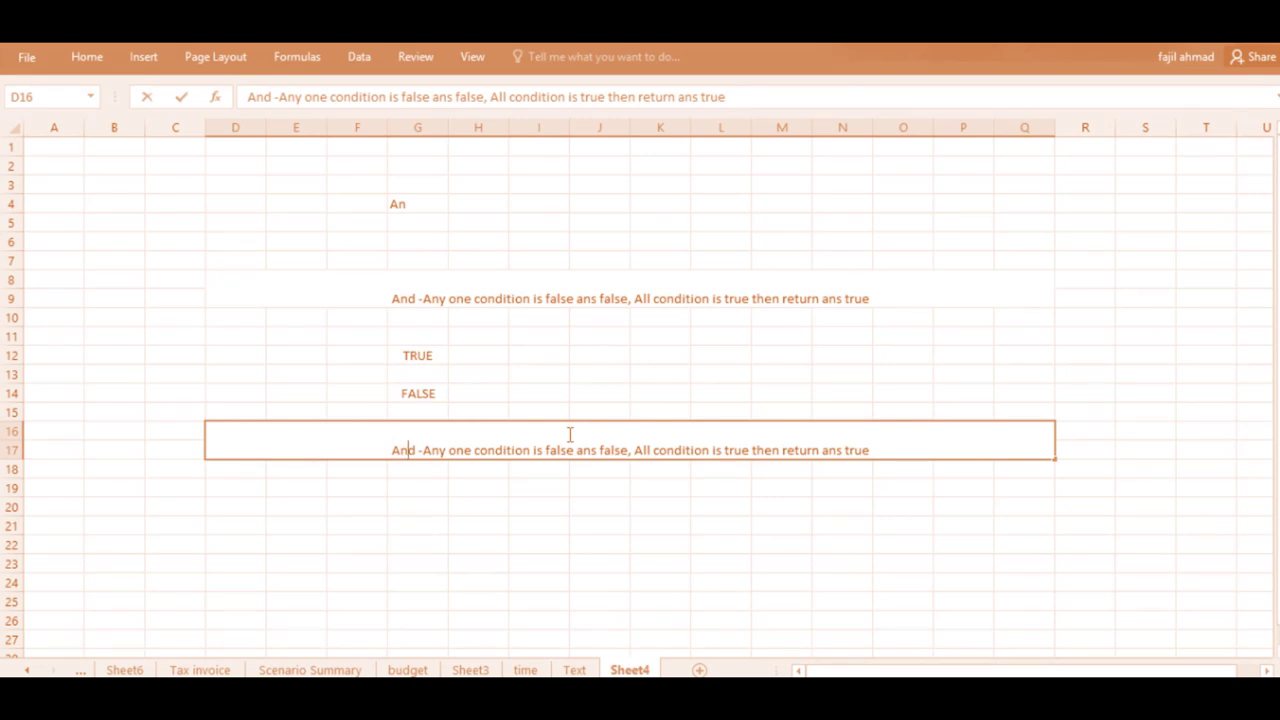
{"action": "key", "text": "Home"}
{"action": "left_click_drag", "start_coordinate": [860, 449], "coordinate": [281, 449]}
{"action": "type", "text": "e"}
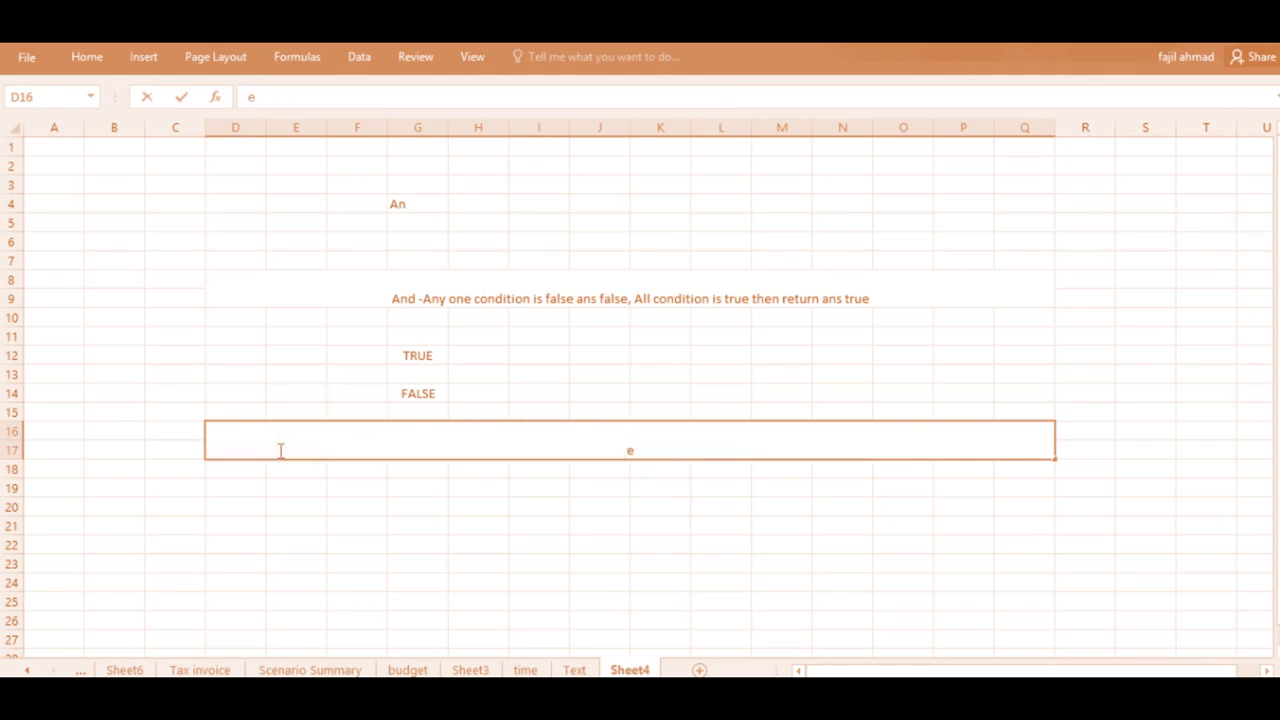
{"action": "key", "text": "Home"}
{"action": "type", "text": "Or"}
{"action": "key", "text": "End"}
{"action": "key", "text": "BackSpace"}
{"action": "key", "text": "BackSpace"}
{"action": "type", "text": "R-"}
{"action": "type", "text": "ba"}
{"action": "key", "text": "BackSpace"}
{"action": "type", "text": "a"}
{"action": "key", "text": "BackSpace"}
{"action": "key", "text": "BackSpace"}
- Append " any one condition is true return True" to the text in the merged cell D16:Q17
{"action": "type", "text": "any one condiotn"}
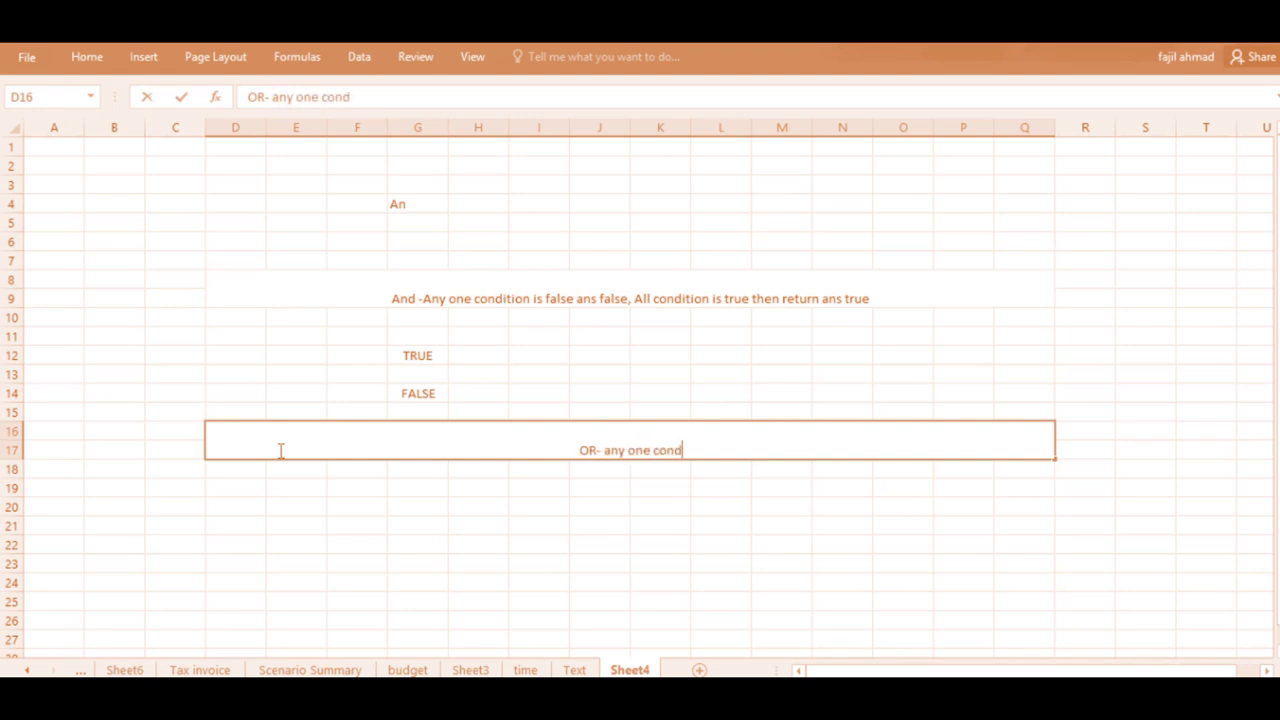
{"action": "key", "text": "BackSpace"}
{"action": "key", "text": "BackSpace"}
{"action": "key", "text": "BackSpace"}
{"action": "type", "text": "tion is tru"}
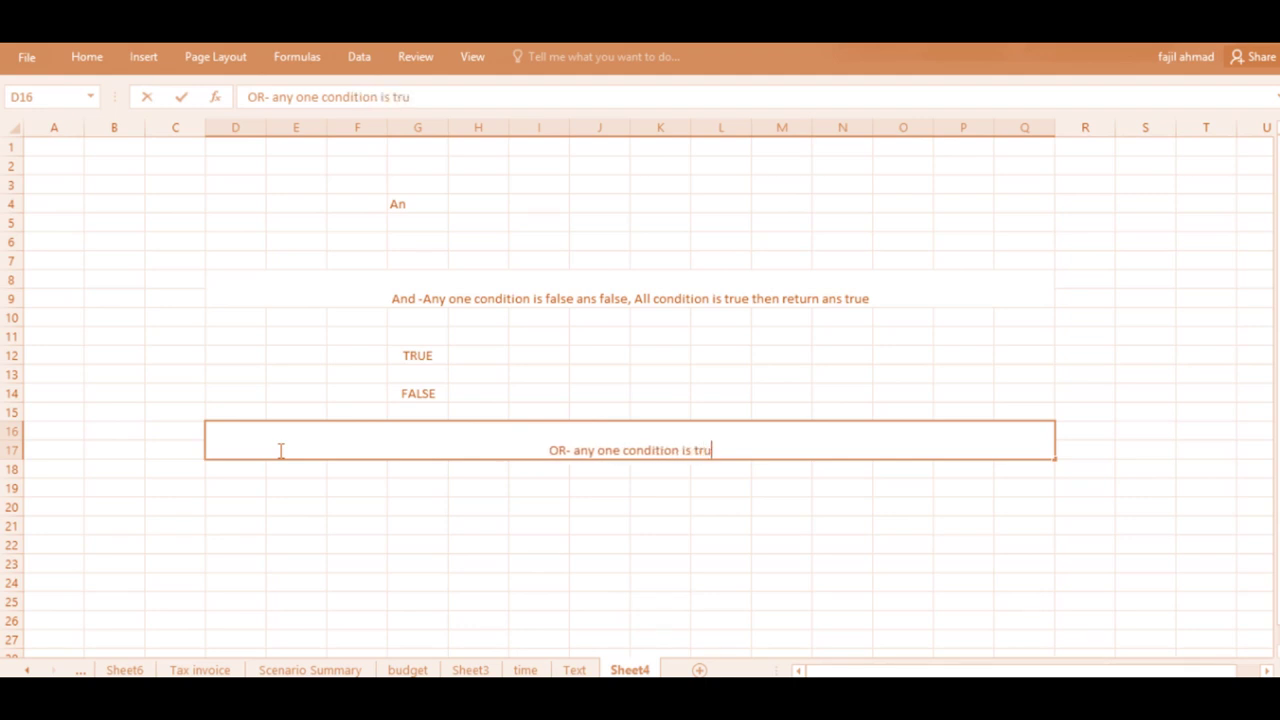
{"action": "type", "text": "e return"}
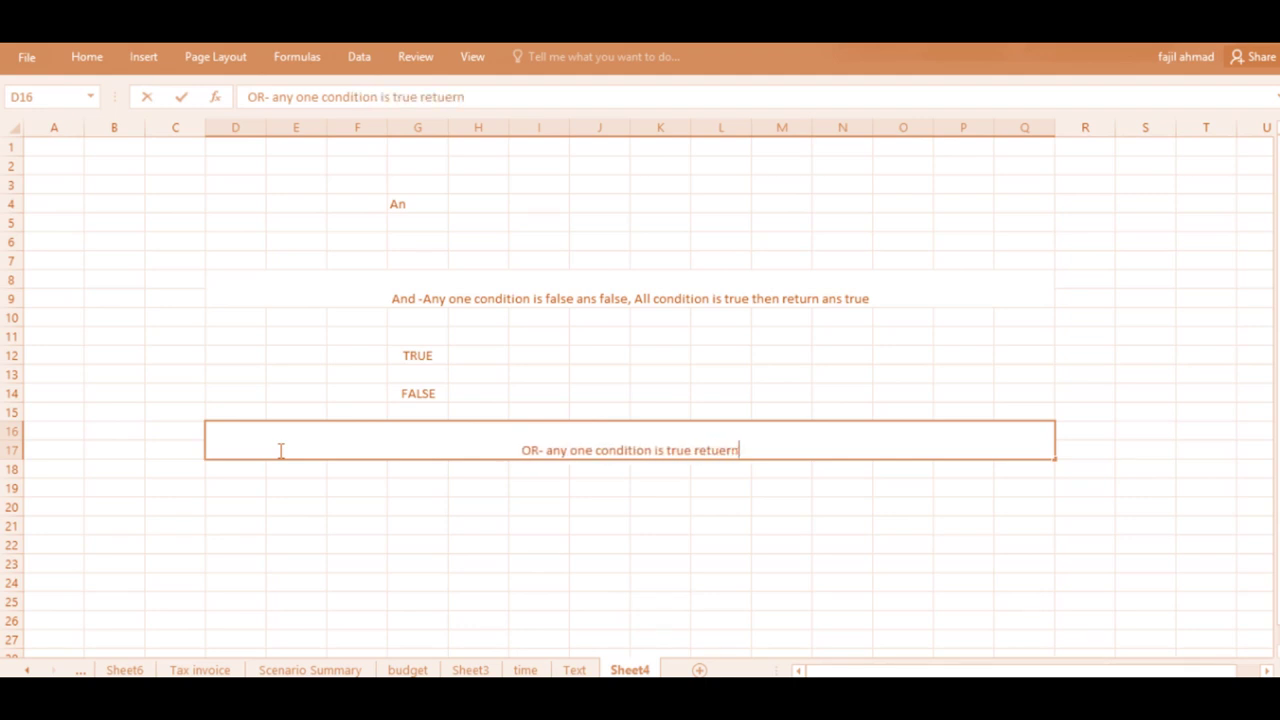
{"action": "key", "text": "BackSpace"}
{"action": "key", "text": "BackSpace"}
{"action": "type", "text": "e"}
{"action": "key", "text": "BackSpace"}
{"action": "type", "text": "rn "}
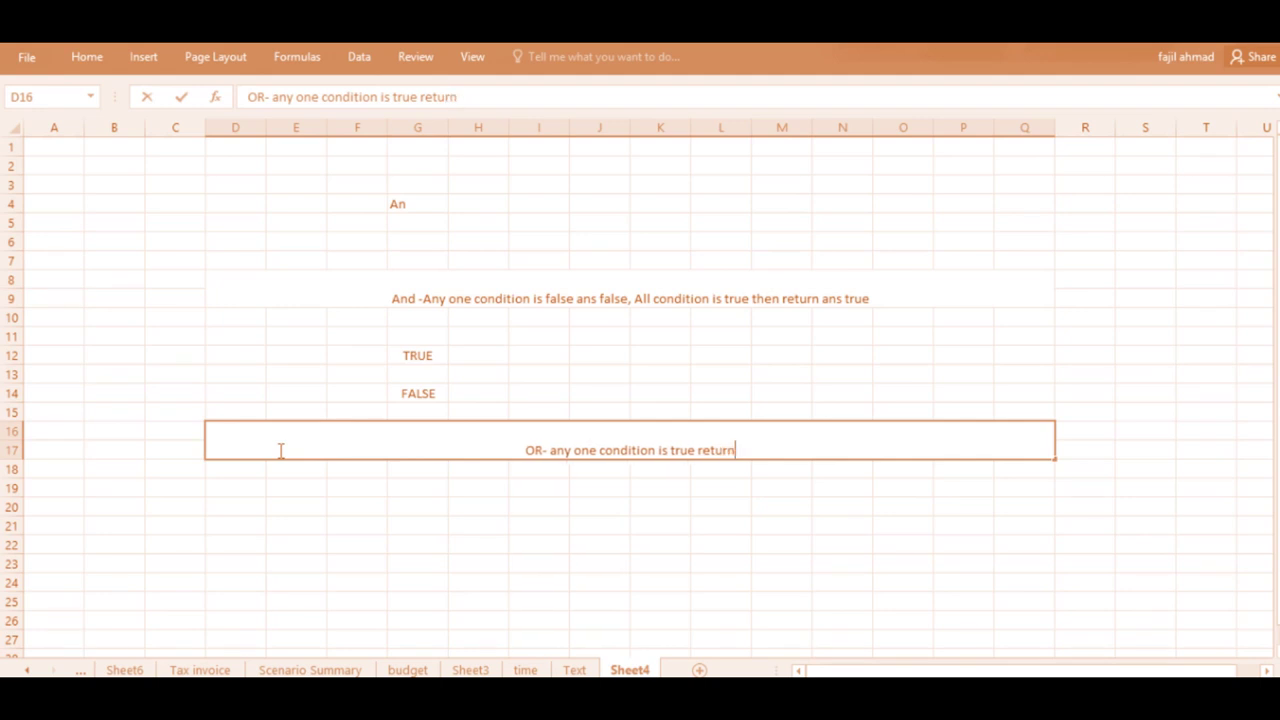
{"action": "type", "text": "True"}
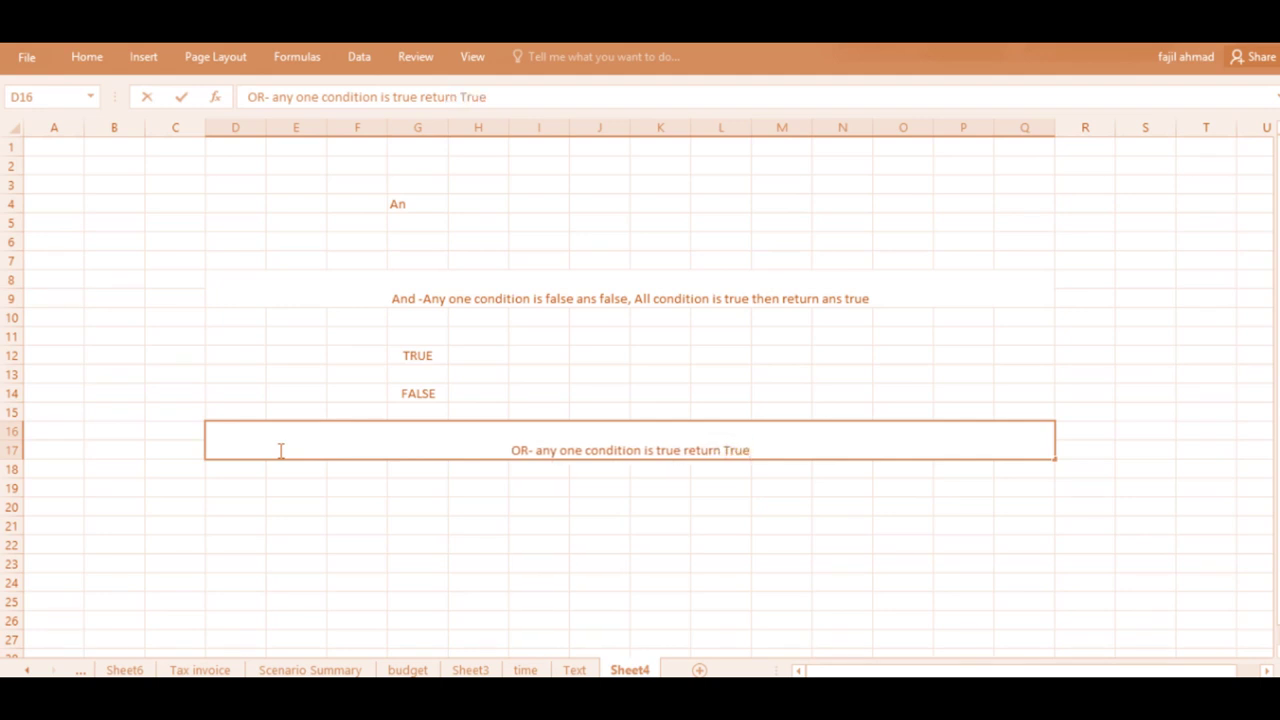
{"action": "key", "text": "Return"}
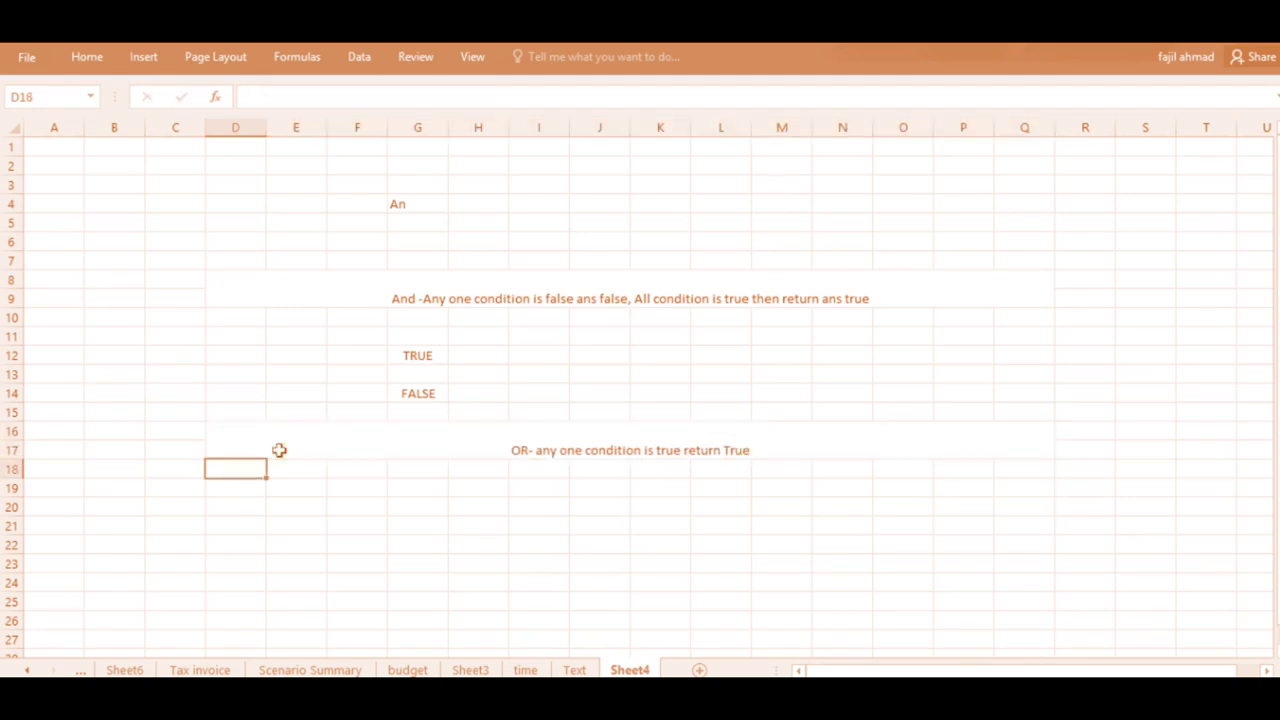
- Enter the formula =OR(25<6,45>6) in cell G19 and reselect the cell to view its formula
{"action": "key", "text": "Down"}
{"action": "key", "text": "Down"}
{"action": "key", "text": "Right"}
{"action": "key", "text": "Right"}
{"action": "key", "text": "Right"}
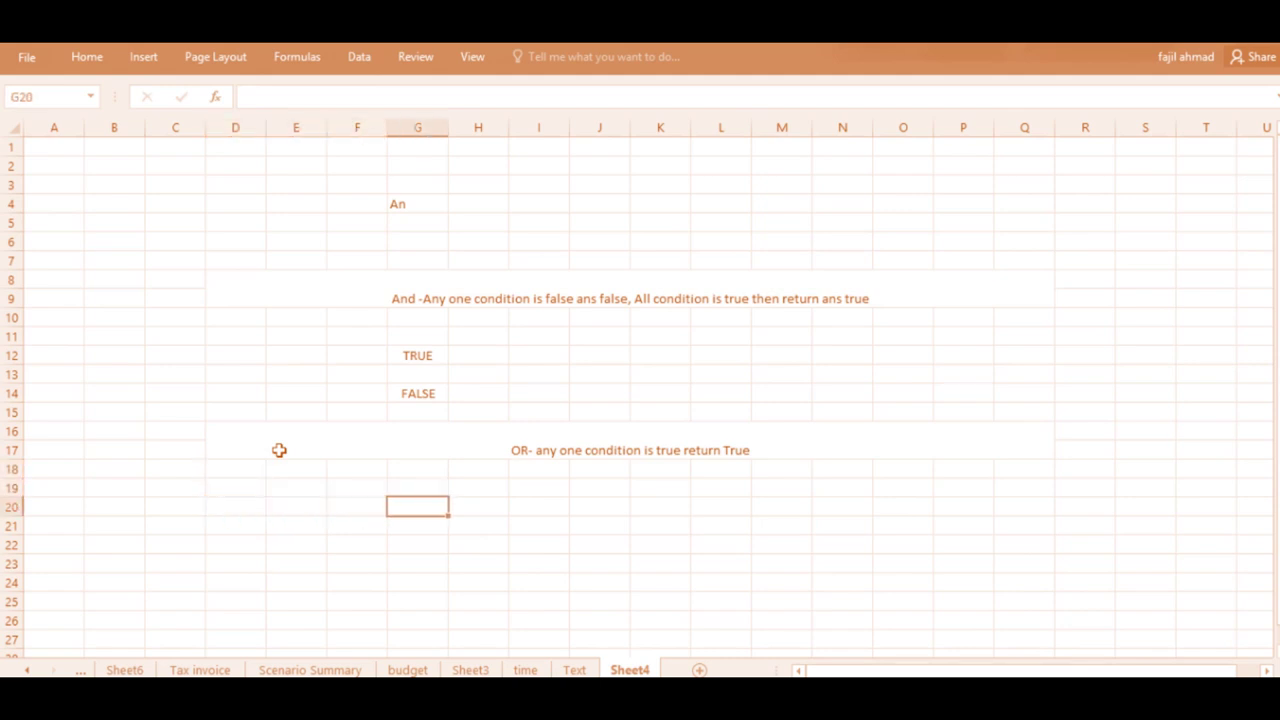
{"action": "key", "text": "Up"}
{"action": "key", "text": "Right"}
{"action": "key", "text": "Left"}
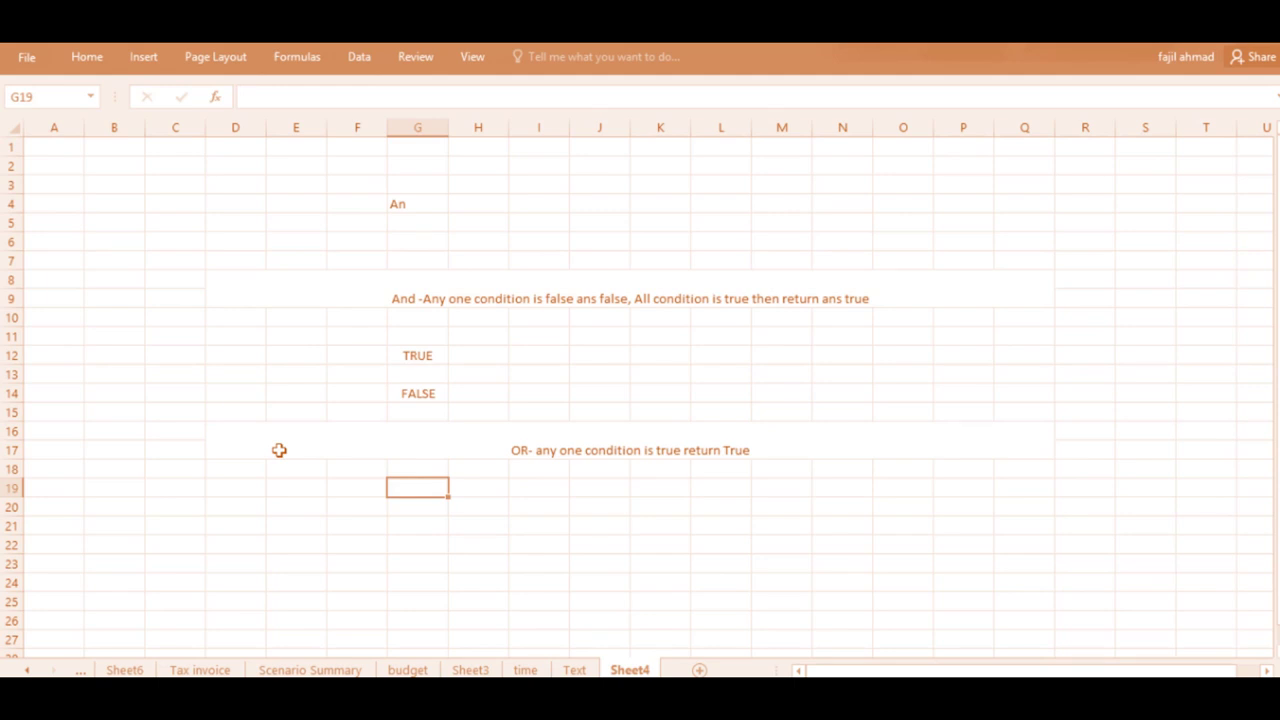
{"action": "type", "text": "=or("}
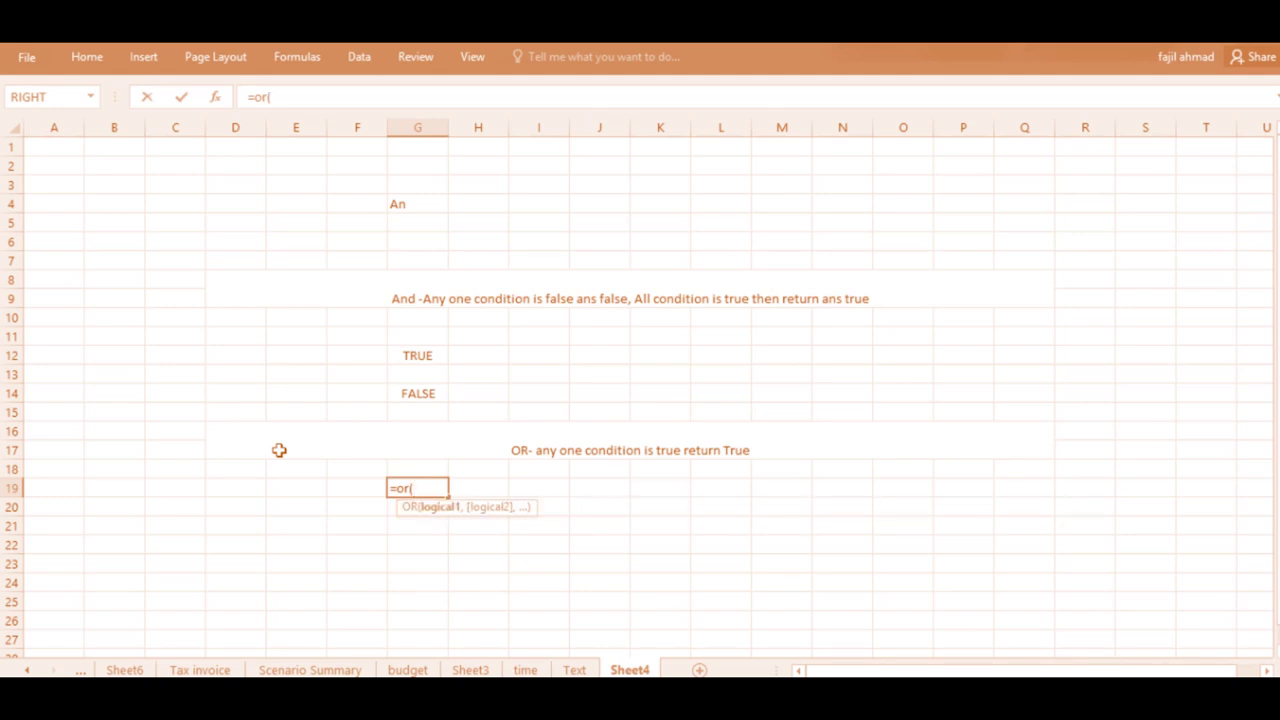
{"action": "type", "text": "25<6,"}
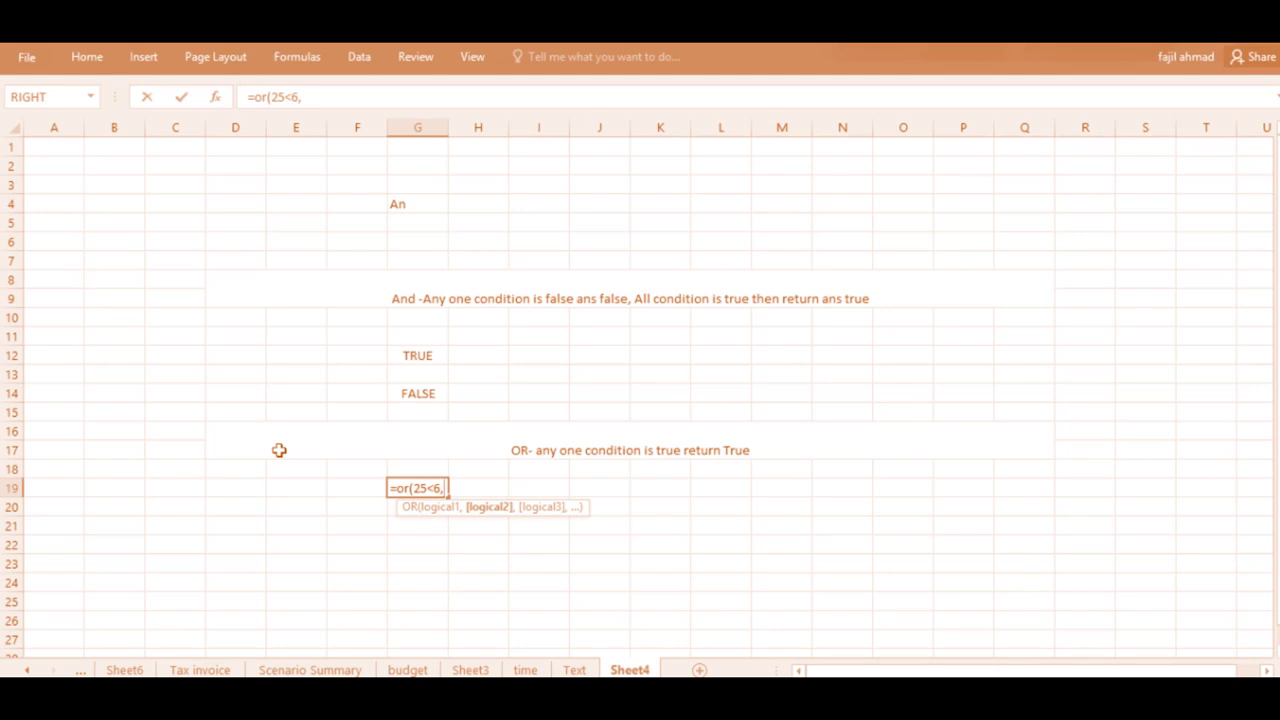
{"action": "type", "text": "45>6)"}
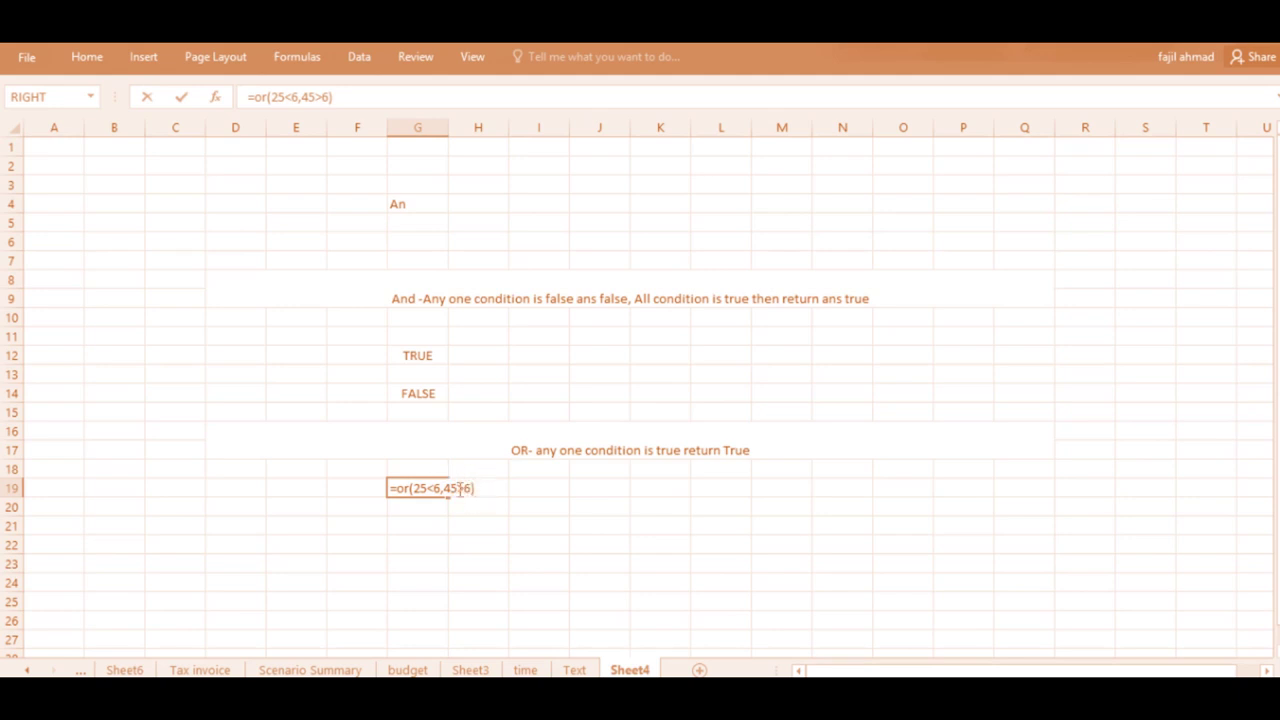
{"action": "key", "text": "Return"}
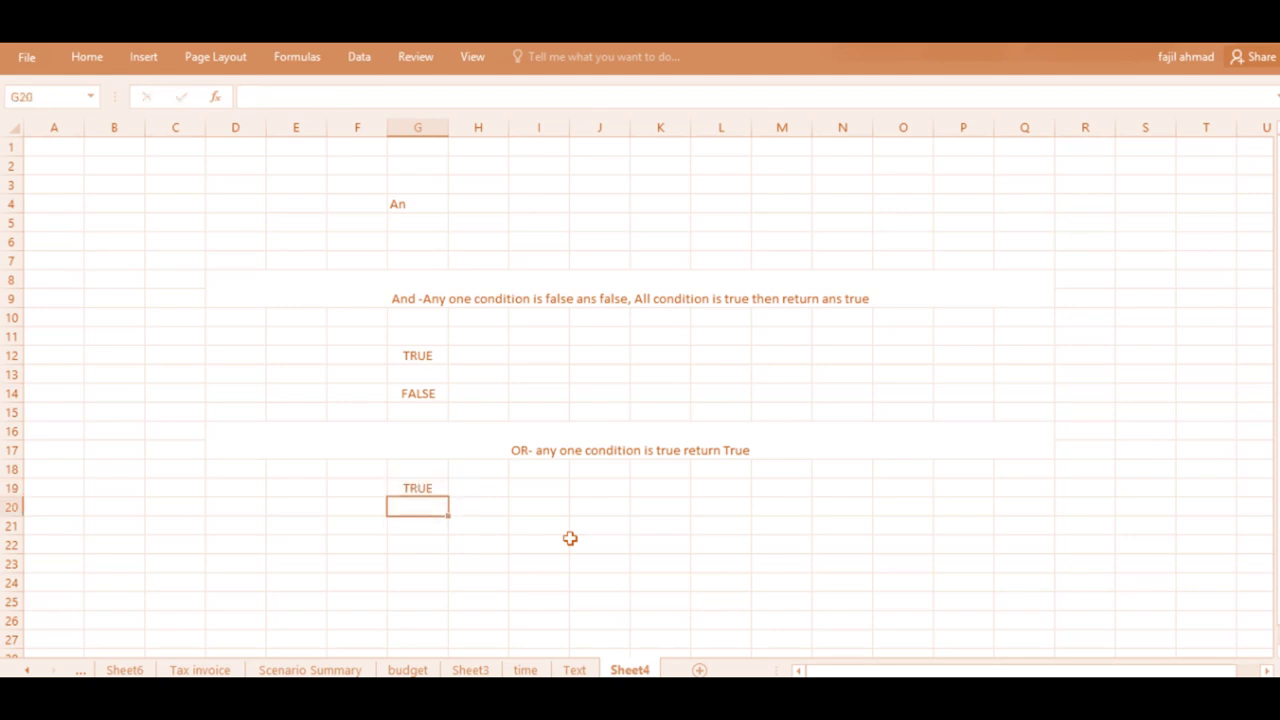
{"action": "key", "text": "Up"}
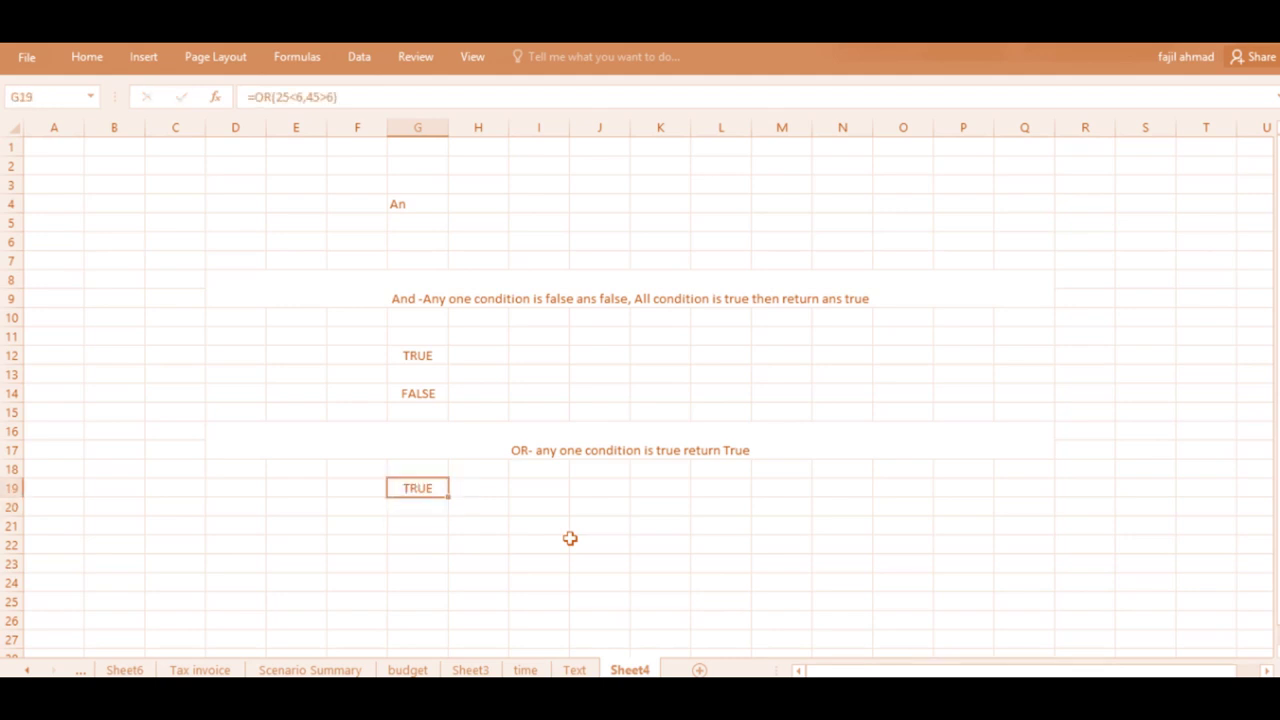
- Enter the formula =OR(4>5,8<1) in cell G21
{"action": "key", "text": "Down"}
{"action": "key", "text": "Down"}
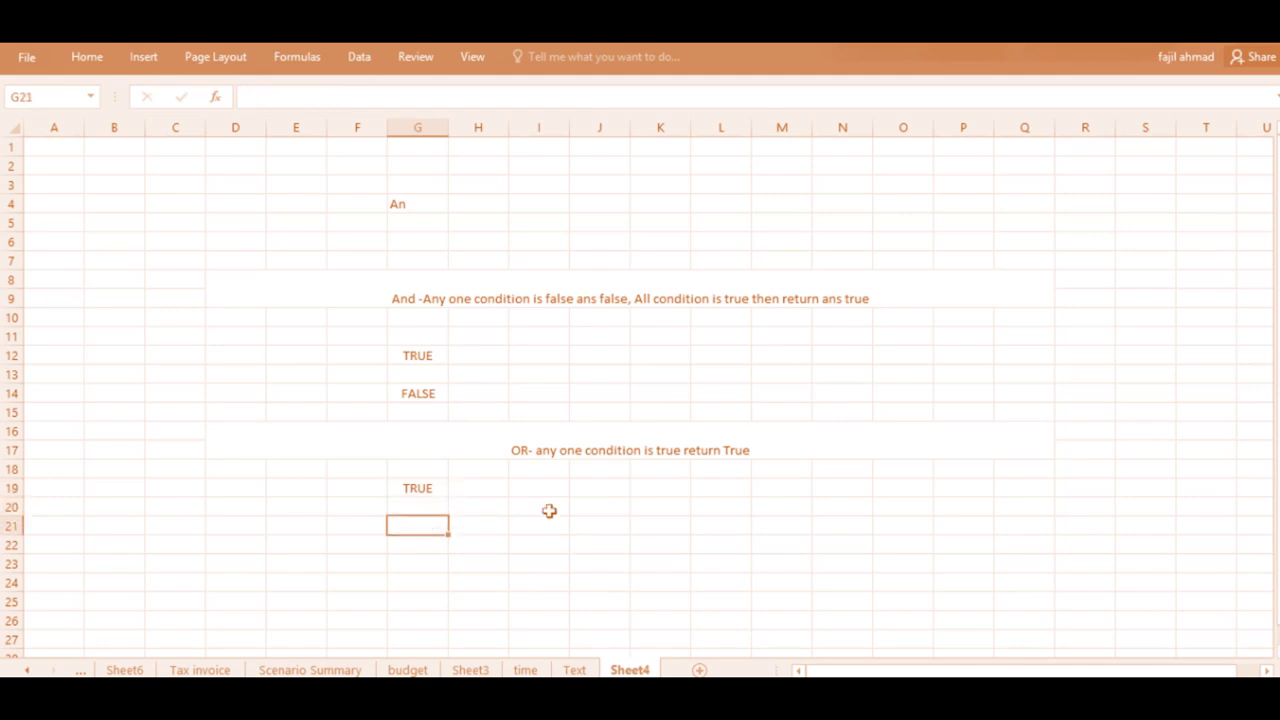
{"action": "left_click", "coordinate": [420, 507]}
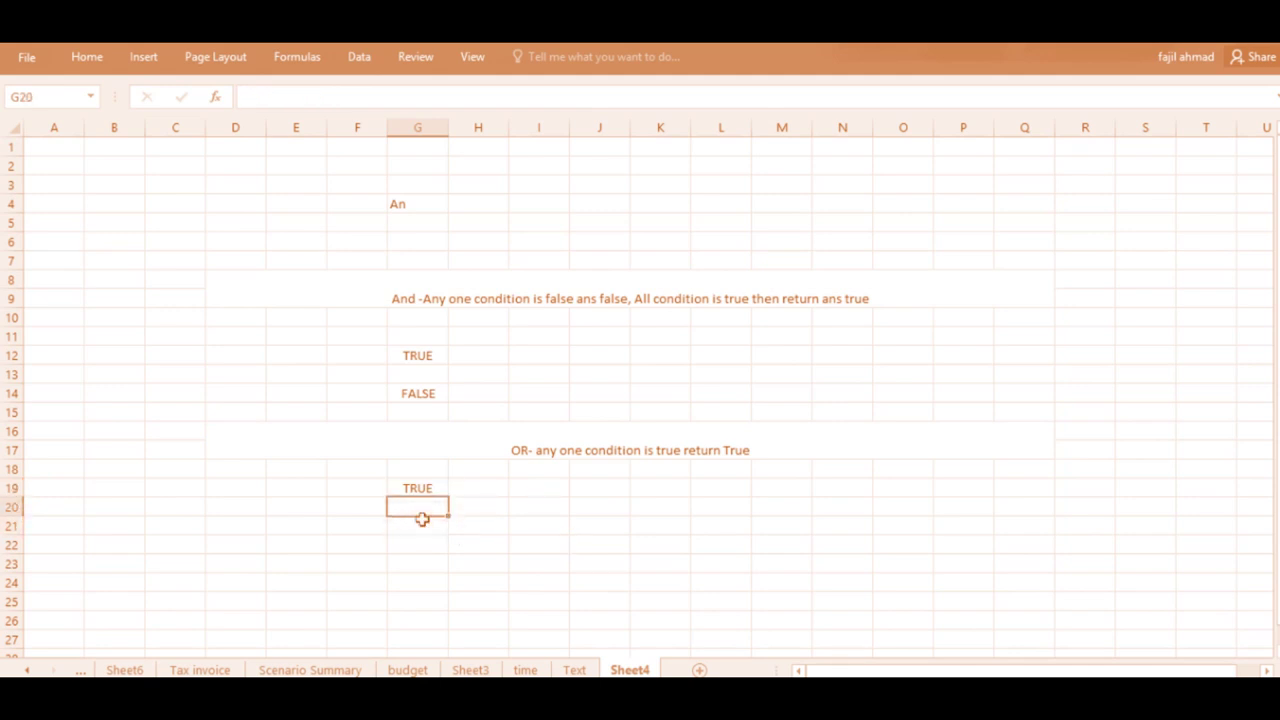
{"action": "left_click", "coordinate": [422, 519]}
{"action": "type", "text": "=lo"}
{"action": "key", "text": "BackSpace"}
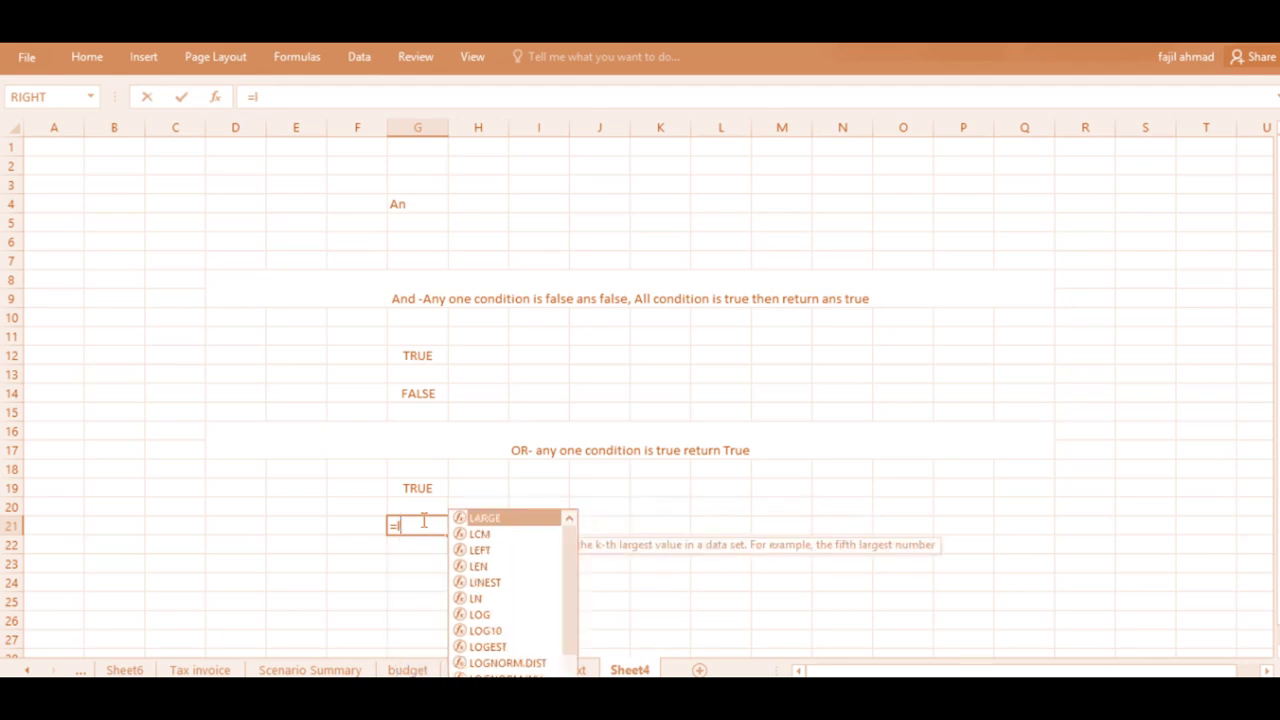
{"action": "key", "text": "BackSpace"}
{"action": "type", "text": "or("}
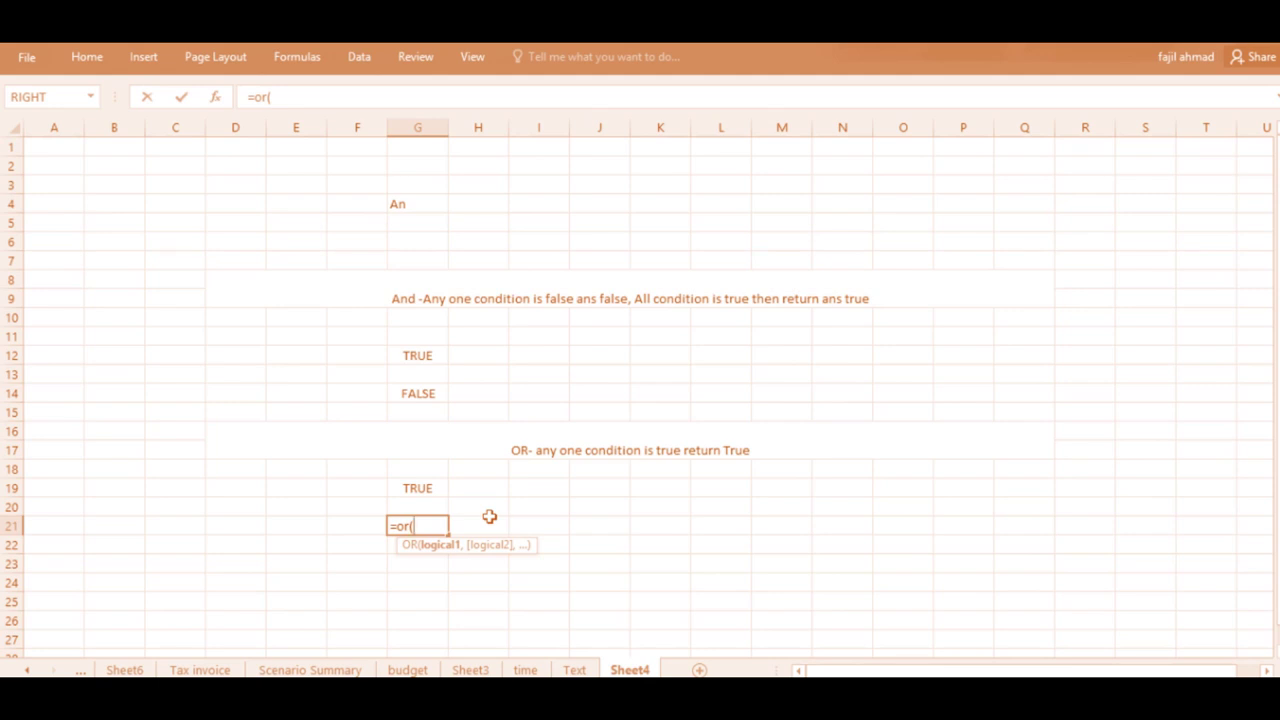
{"action": "type", "text": "4>5,"}
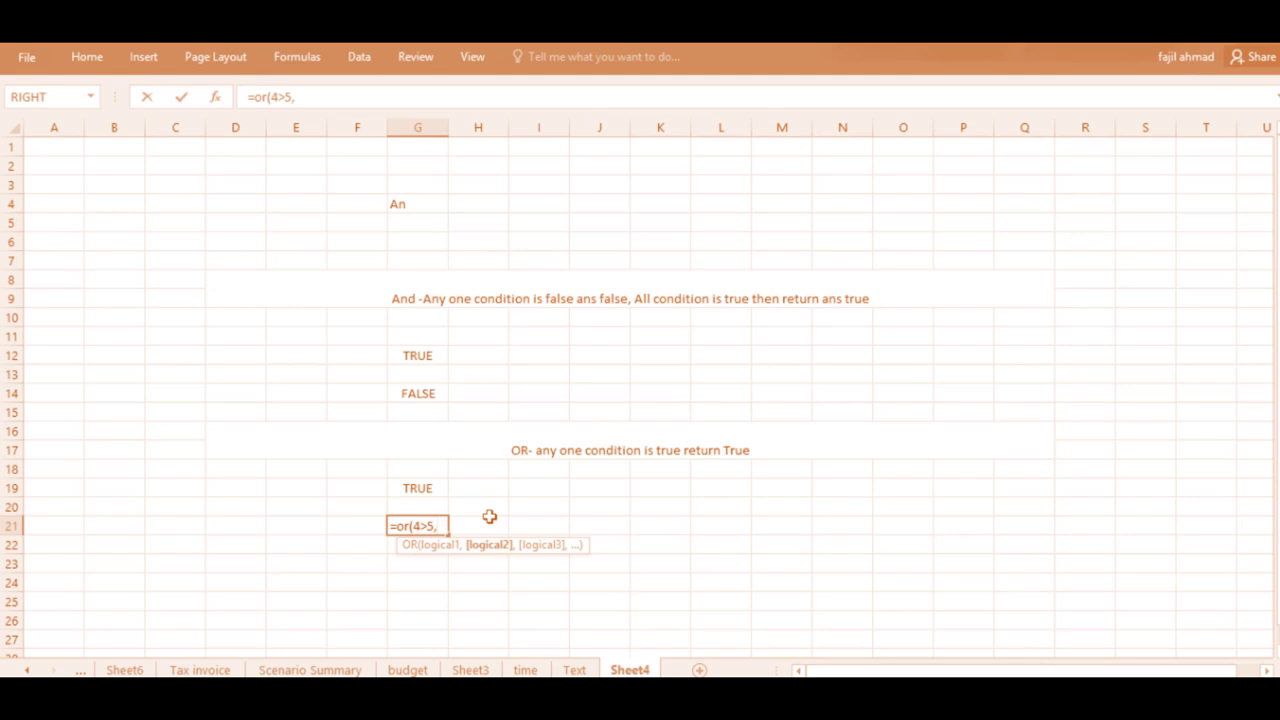
{"action": "type", "text": "8<1)"}
{"action": "key", "text": "Return"}
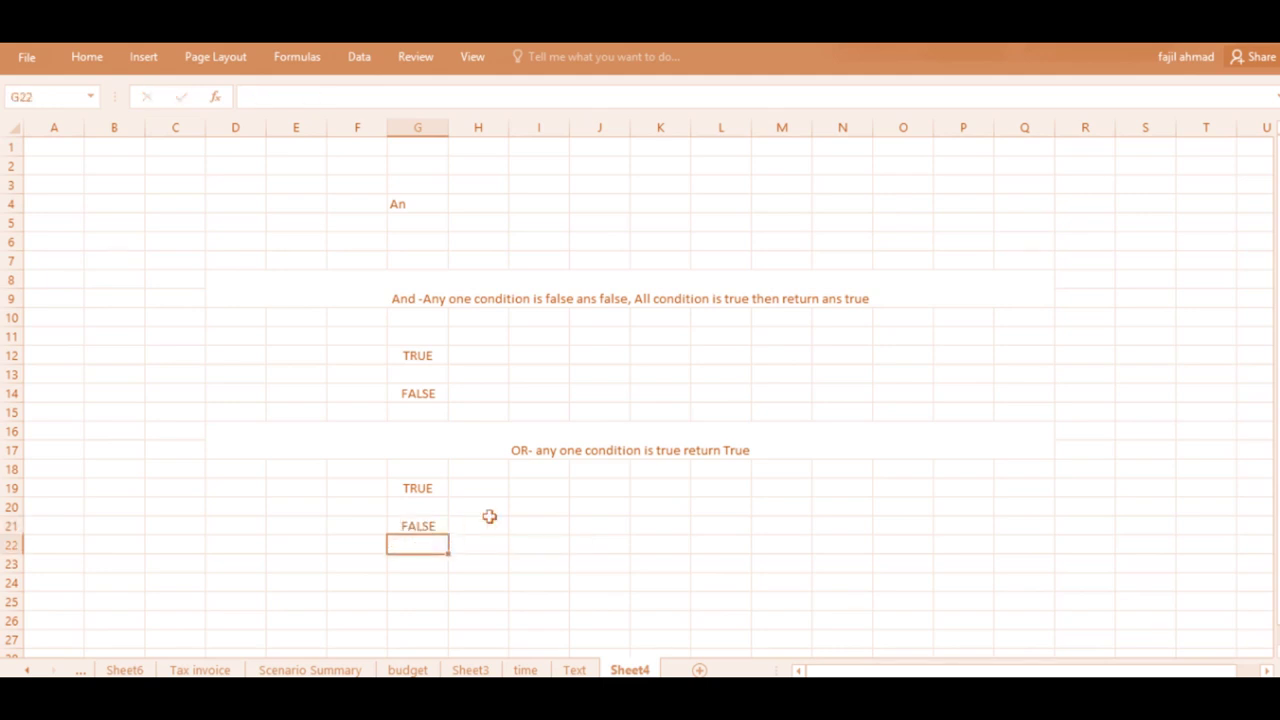
- Reopen the OR formula in cell G21 to review its two conditions, leaving it unedited
{"action": "key", "text": "Up"}
{"action": "key", "text": "F2"}
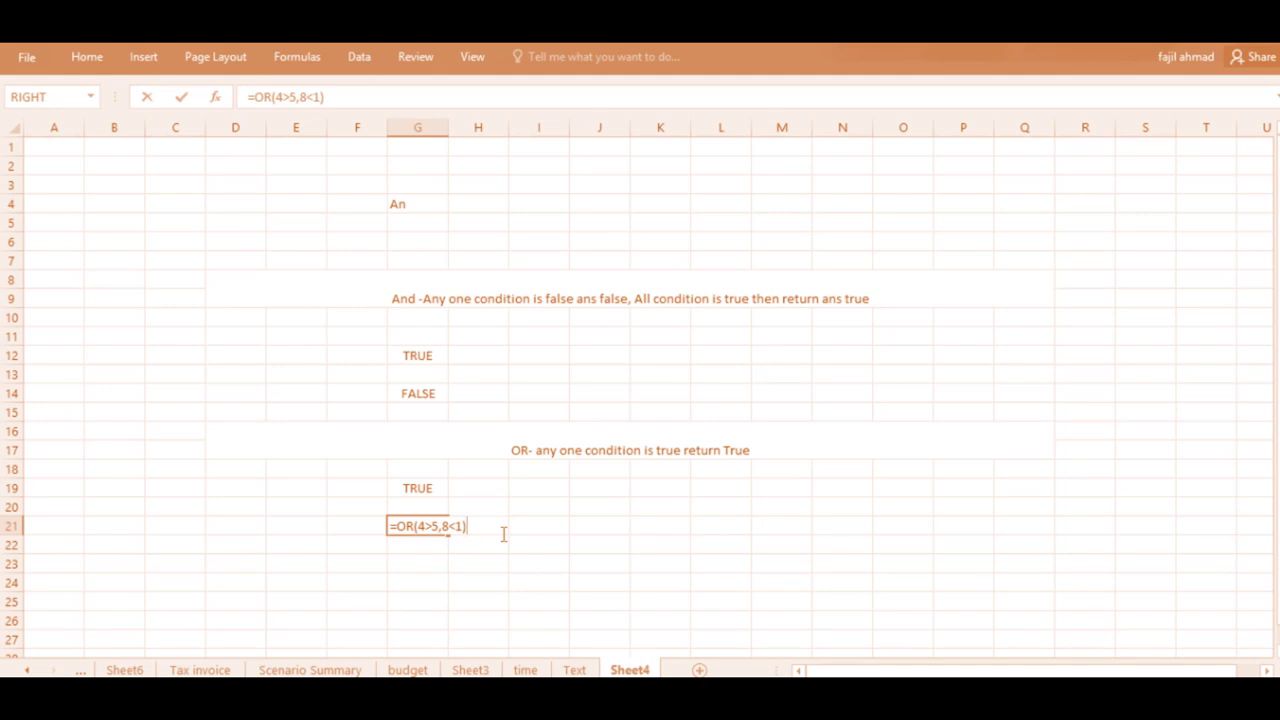
{"action": "key", "text": "Return"}
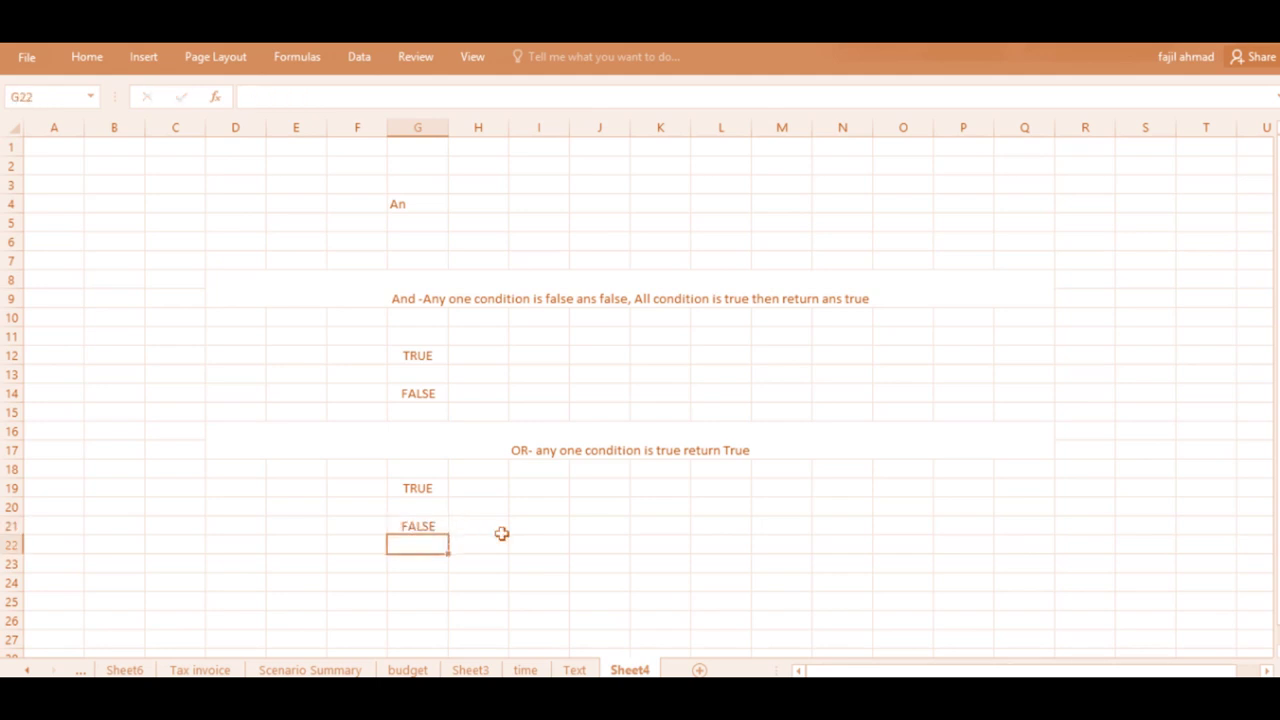
- Copy the merged OR rule cell D16:Q17 and paste it at E23, beneath the OR examples
{"action": "left_click", "coordinate": [554, 440]}
{"action": "key", "text": "ctrl+c"}
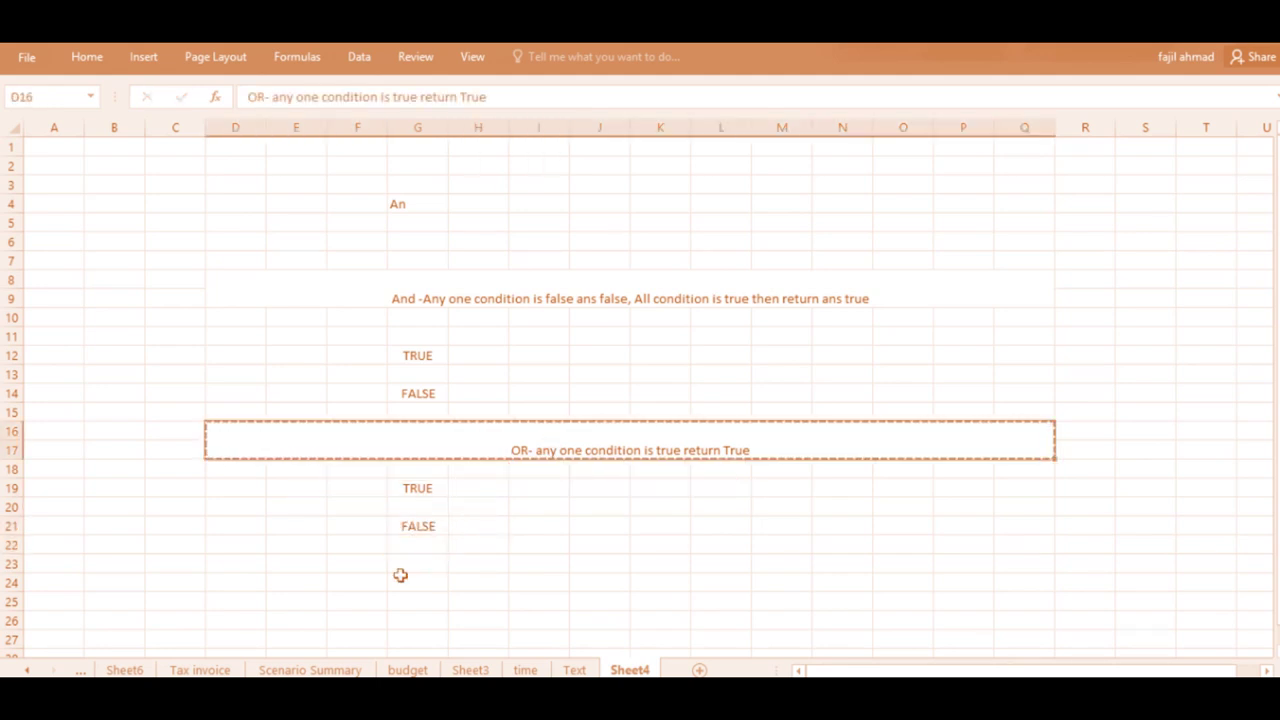
{"action": "left_click", "coordinate": [351, 566]}
{"action": "left_click", "coordinate": [268, 562]}
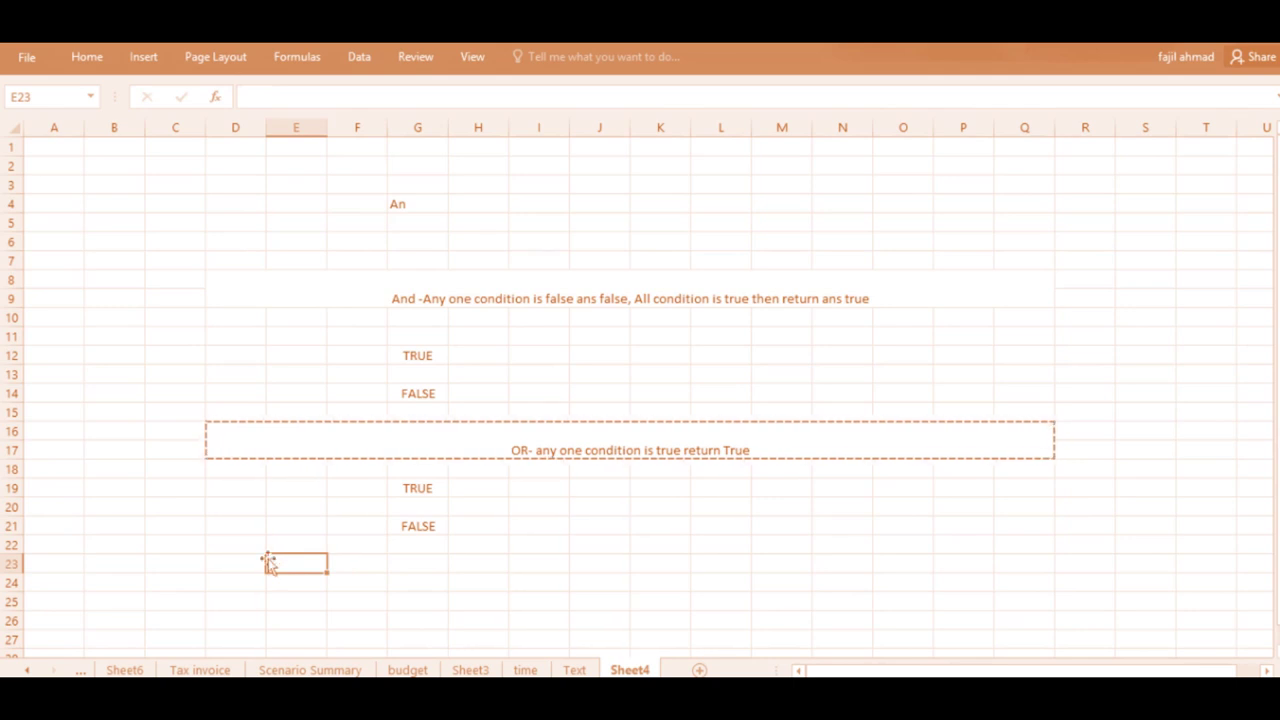
{"action": "key", "text": "ctrl+v"}
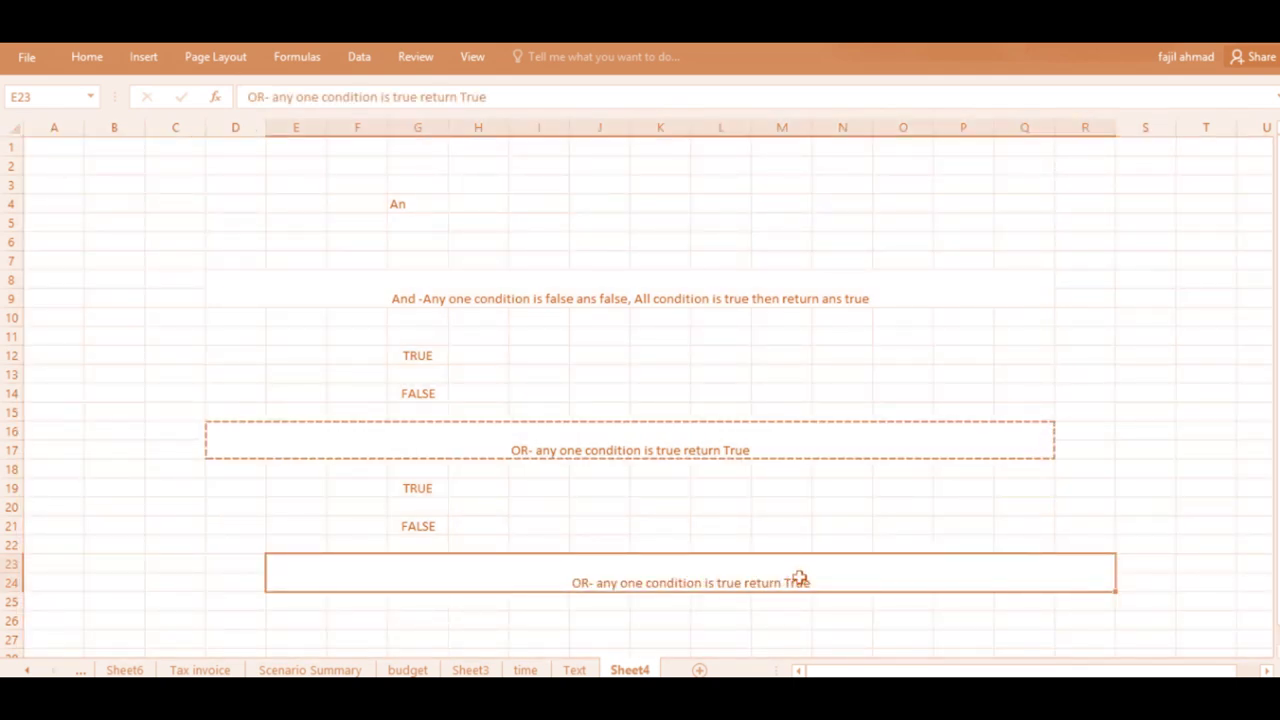
- Replace the text in the merged cell E23:R24 with "Not"
{"action": "double_click", "coordinate": [800, 578]}
{"action": "key", "text": "Delete"}
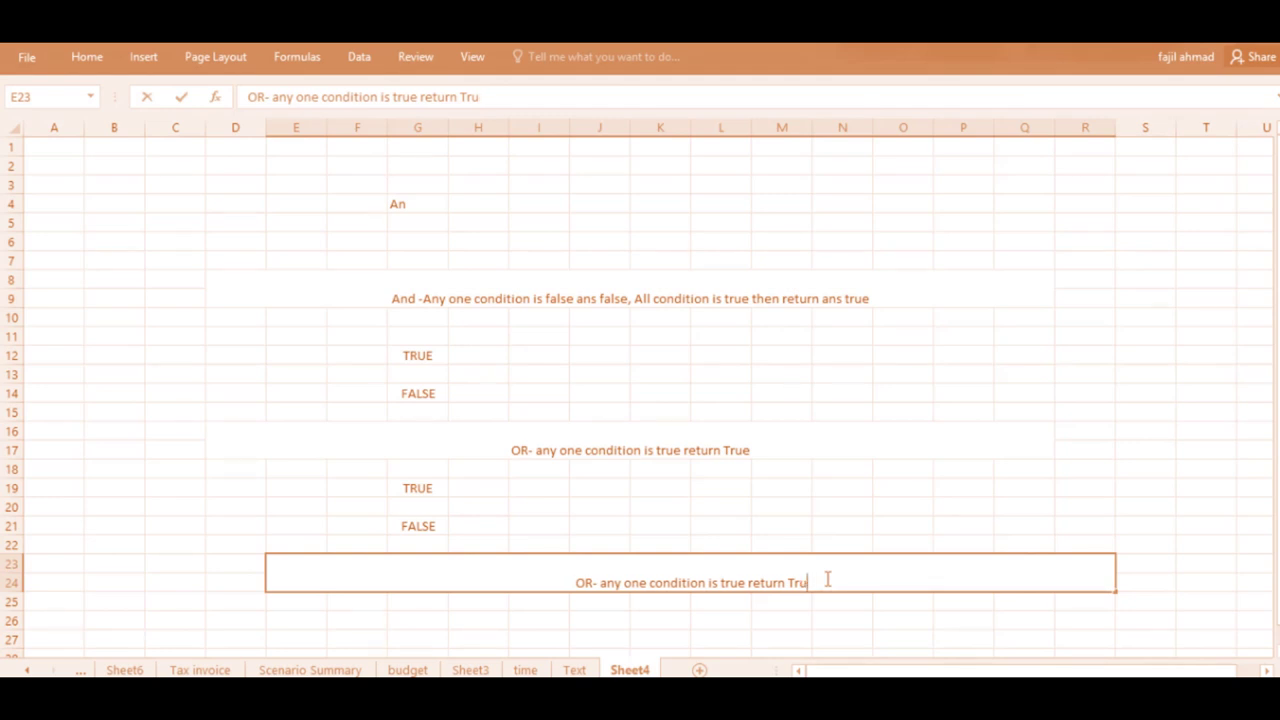
{"action": "key", "text": "BackSpace"}
{"action": "key", "text": "BackSpace"}
{"action": "key", "text": "BackSpace"}
{"action": "key", "text": "BackSpace"}
{"action": "key", "text": "BackSpace"}
{"action": "key", "text": "BackSpace"}
{"action": "key", "text": "BackSpace"}
{"action": "key", "text": "BackSpace"}
{"action": "key", "text": "BackSpace"}
{"action": "key", "text": "BackSpace"}
{"action": "key", "text": "BackSpace"}
{"action": "key", "text": "BackSpace"}
{"action": "key", "text": "BackSpace"}
{"action": "key", "text": "BackSpace"}
{"action": "key", "text": "BackSpace"}
{"action": "key", "text": "BackSpace"}
{"action": "key", "text": "BackSpace"}
{"action": "key", "text": "BackSpace"}
{"action": "key", "text": "BackSpace"}
{"action": "key", "text": "BackSpace"}
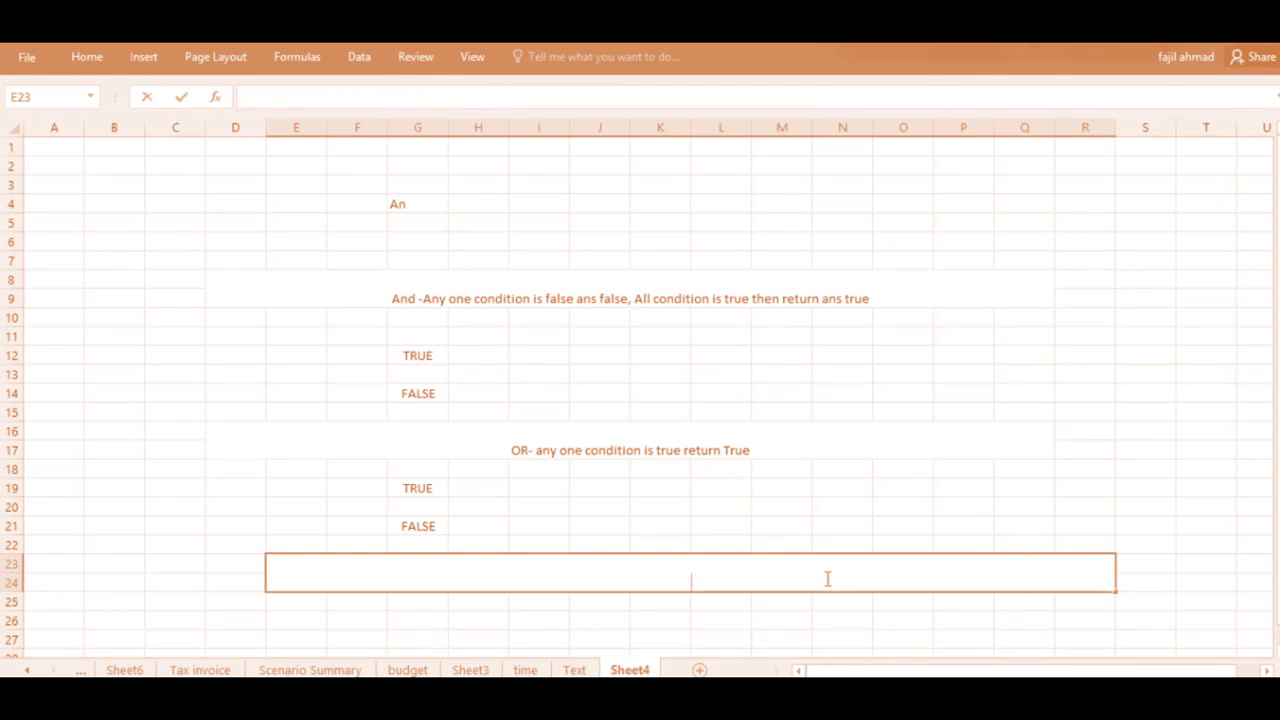
{"action": "type", "text": "Not"}
{"action": "key", "text": "Return"}
{"action": "key", "text": "Return"}
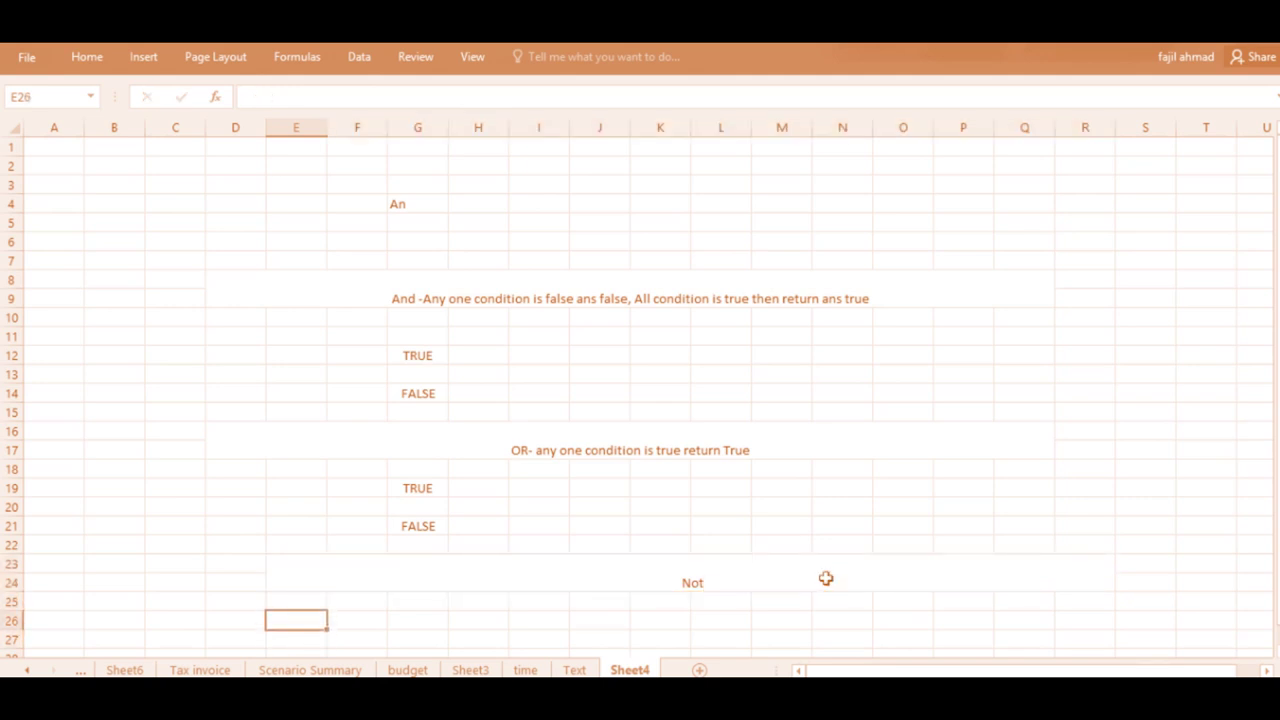
- Enter the formula =NOT(15>5) in cell H26, below the Not heading
{"action": "key", "text": "Up"}
{"action": "key", "text": "Right"}
{"action": "key", "text": "Right"}
{"action": "key", "text": "Right"}
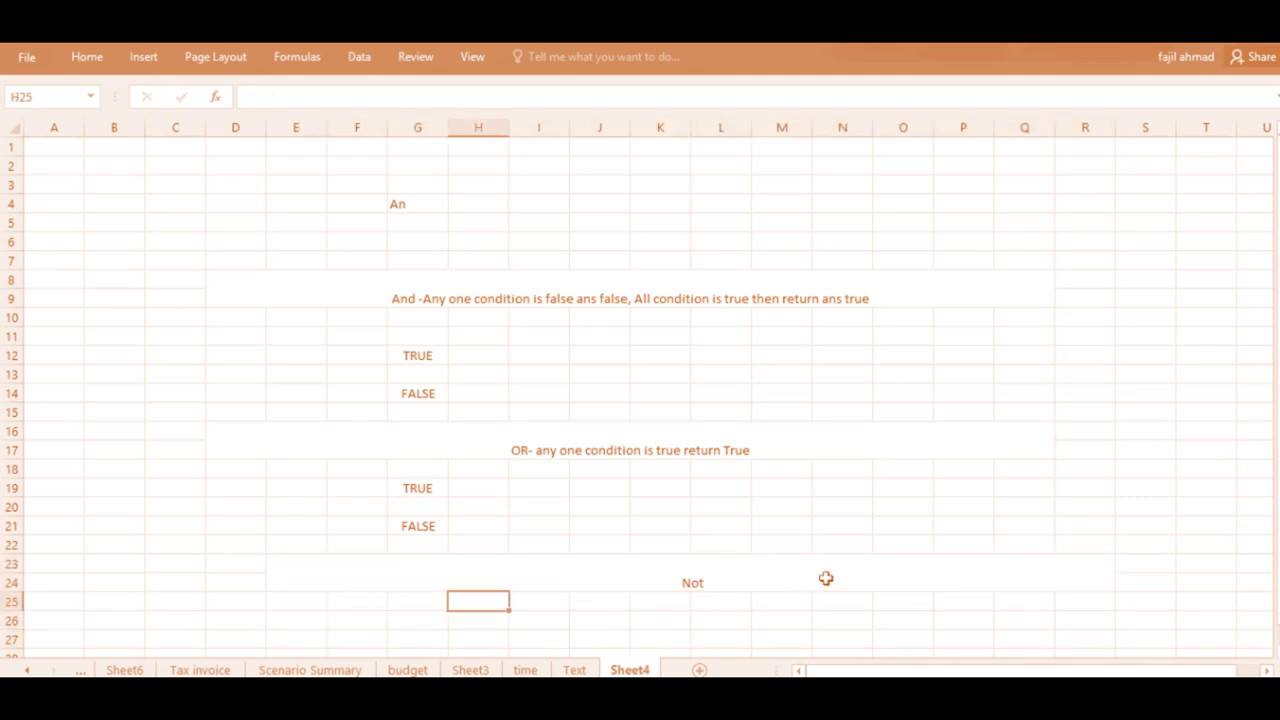
{"action": "key", "text": "Down"}
{"action": "key", "text": "Down"}
{"action": "key", "text": "Down"}
{"action": "key", "text": "Up"}
{"action": "key", "text": "Up"}
{"action": "key", "text": "Up"}
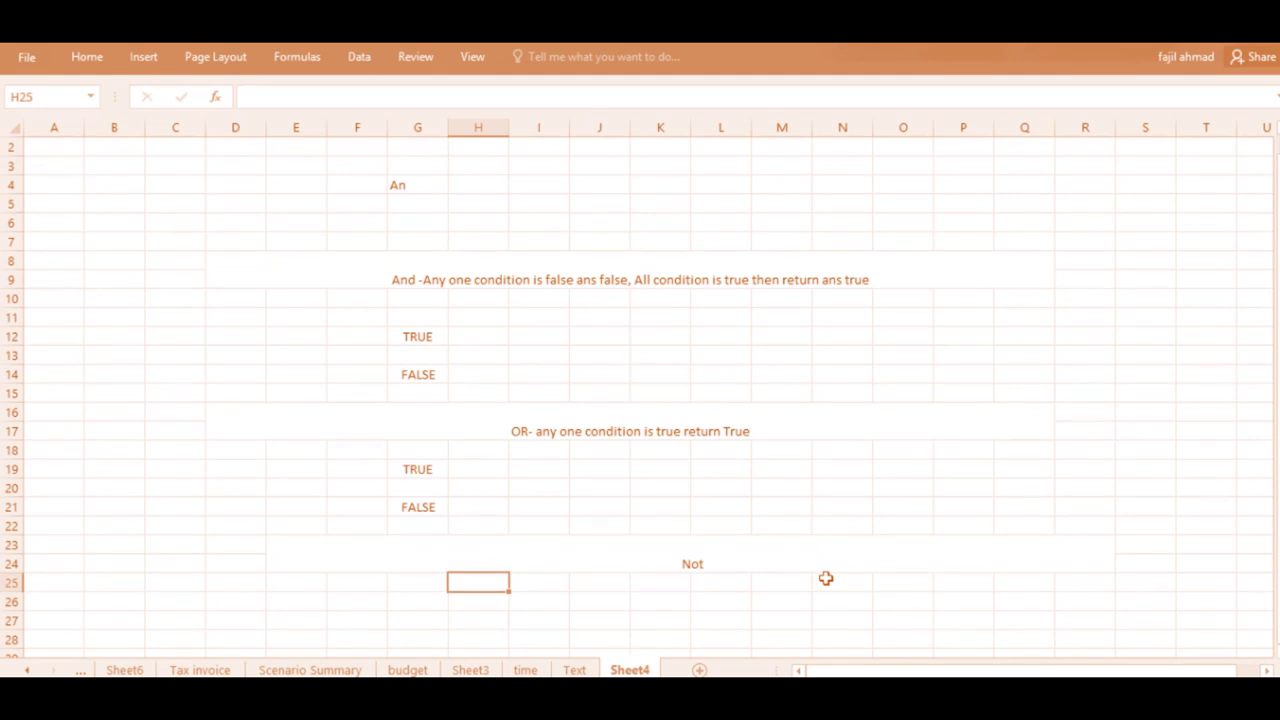
{"action": "key", "text": "Down"}
{"action": "type", "text": "=no"}
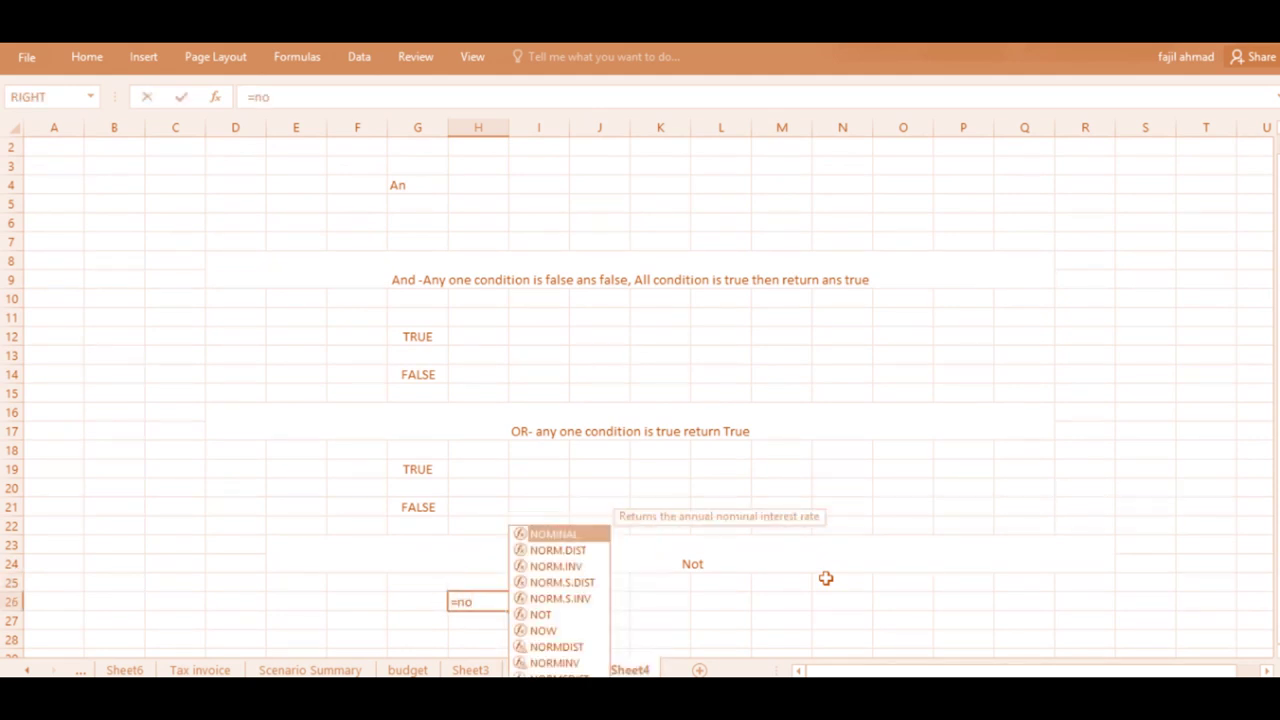
{"action": "type", "text": "t"}
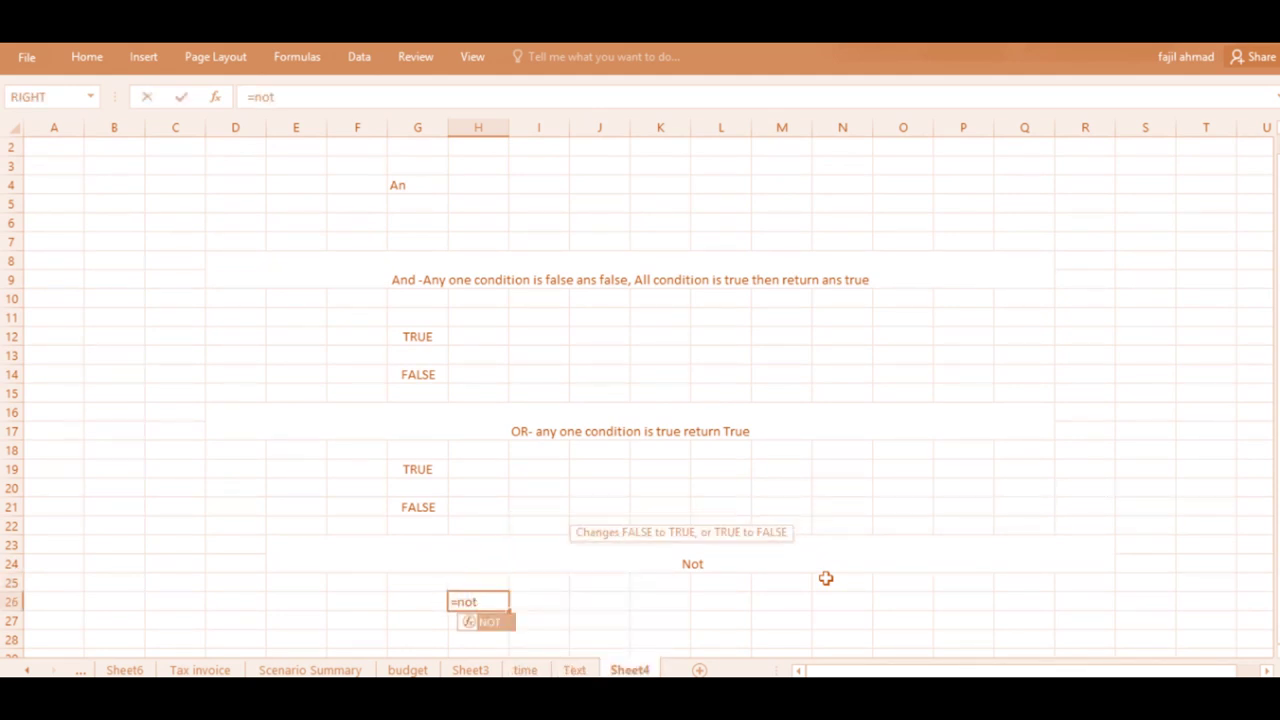
{"action": "type", "text": "("}
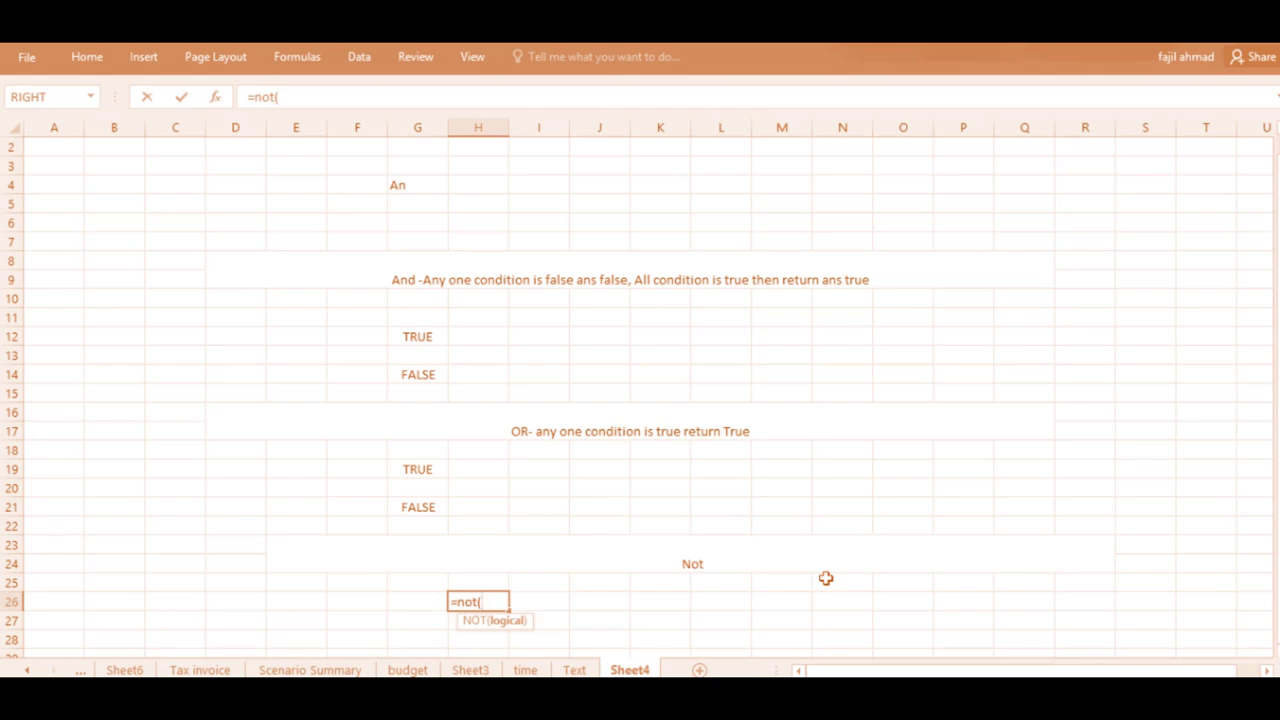
{"action": "type", "text": "15>5)"}
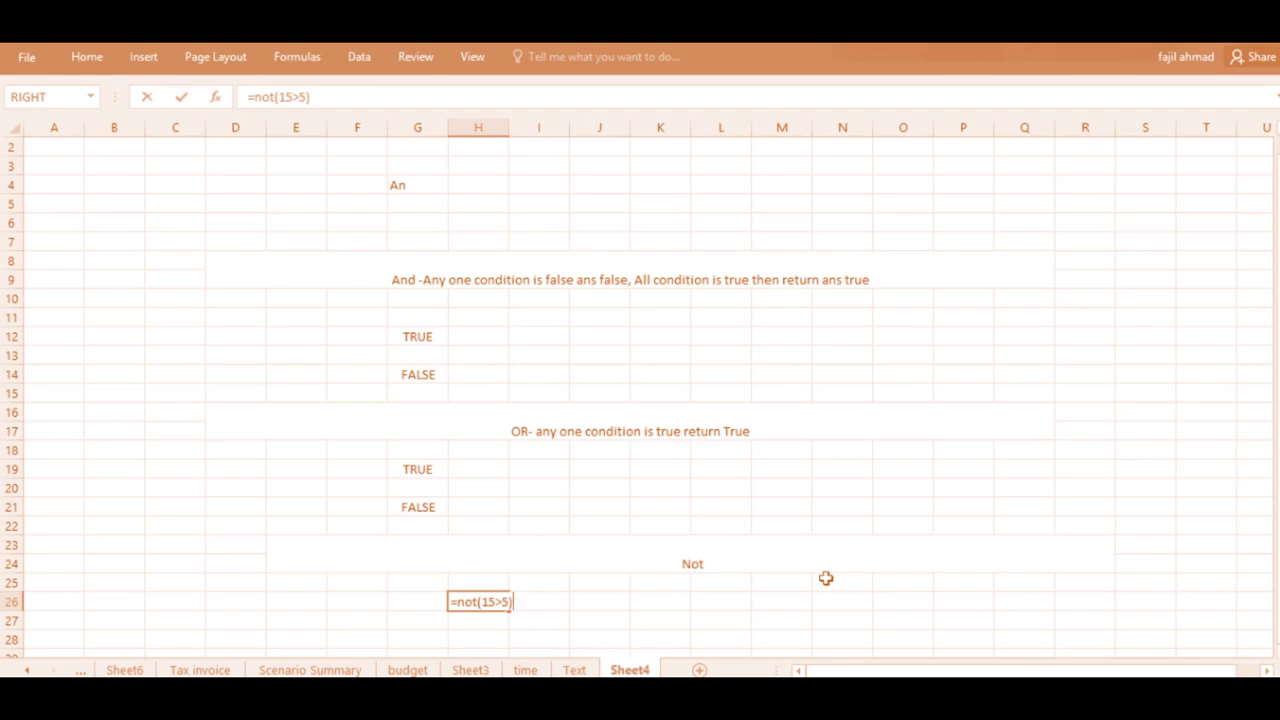
{"action": "key", "text": "Return"}
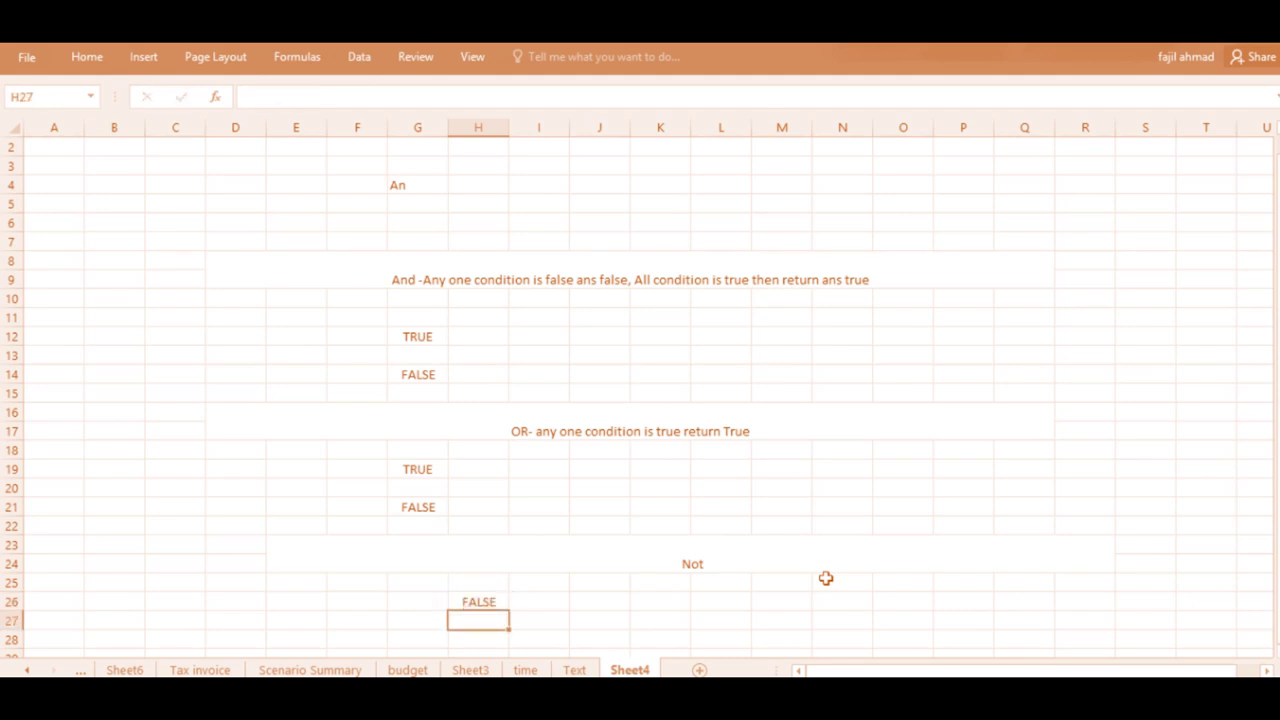
- Reopen the NOT formula in cell H26 to review its condition, leaving it unedited
{"action": "key", "text": "Up"}
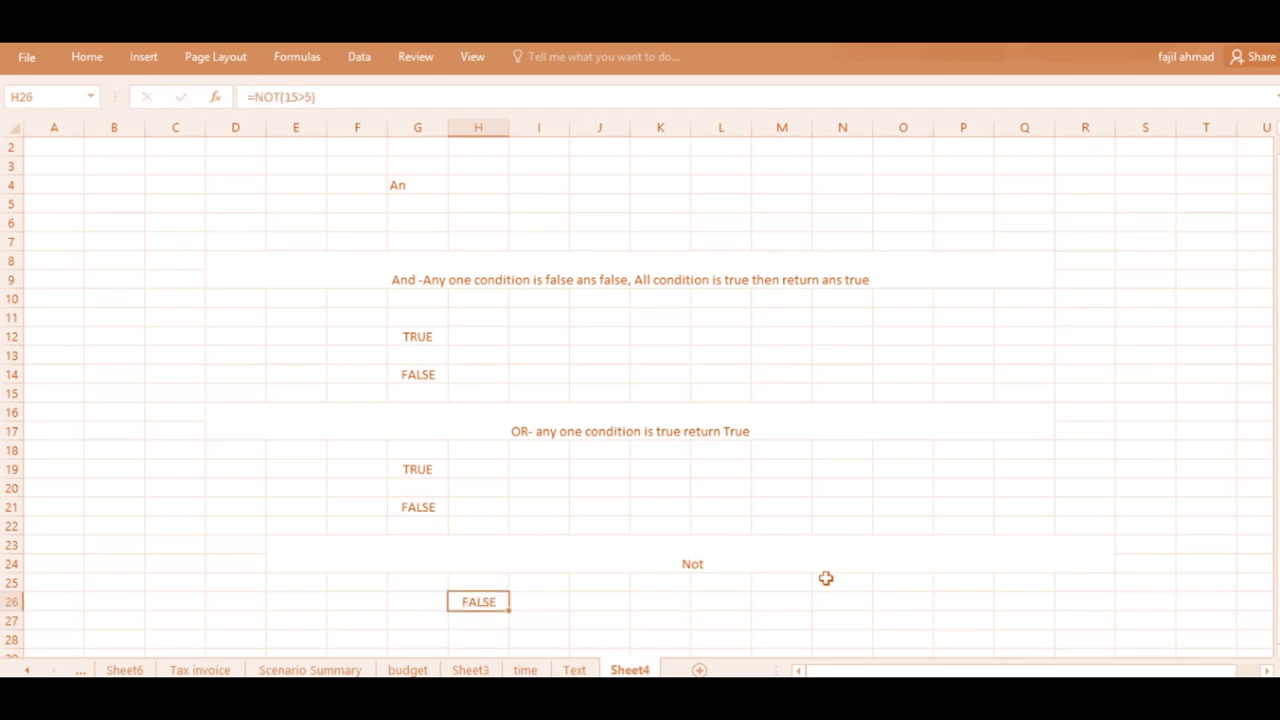
{"action": "key", "text": "F2"}
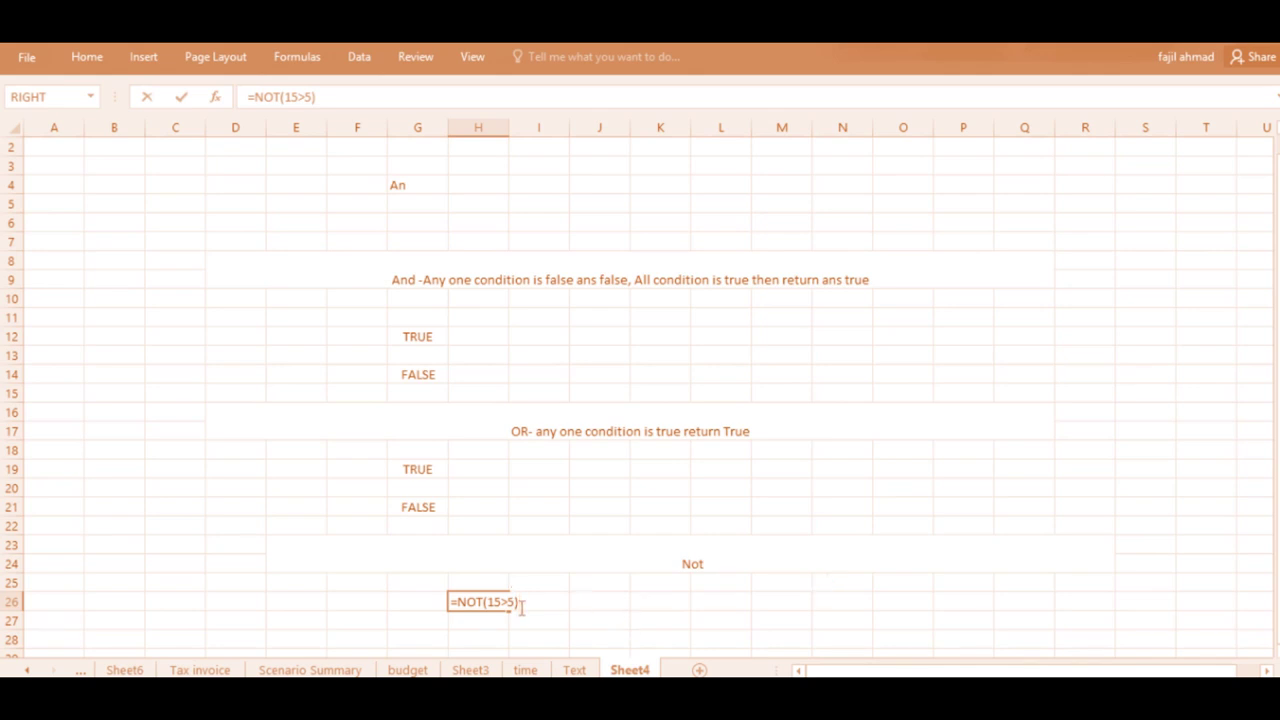
{"action": "key", "text": "Return"}
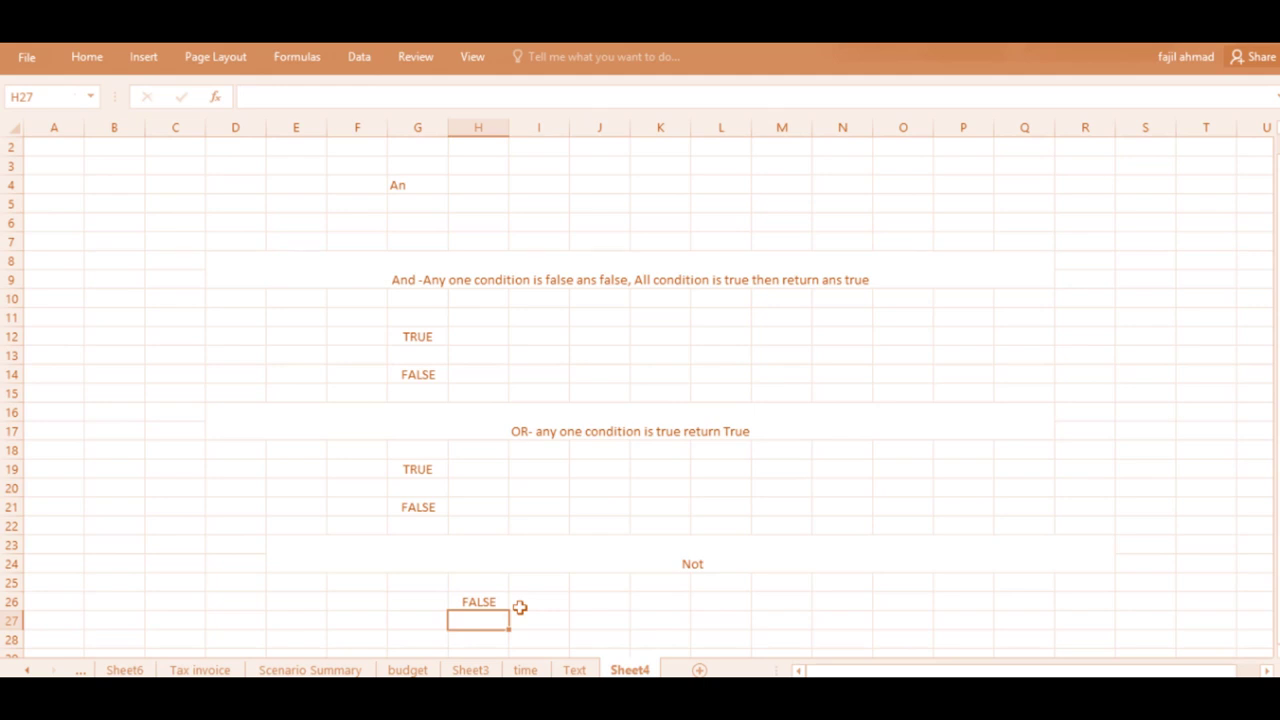
- Enter a second NOT example, =NOT(25>6), in cell J27
{"action": "key", "text": "Right"}
{"action": "key", "text": "Right"}
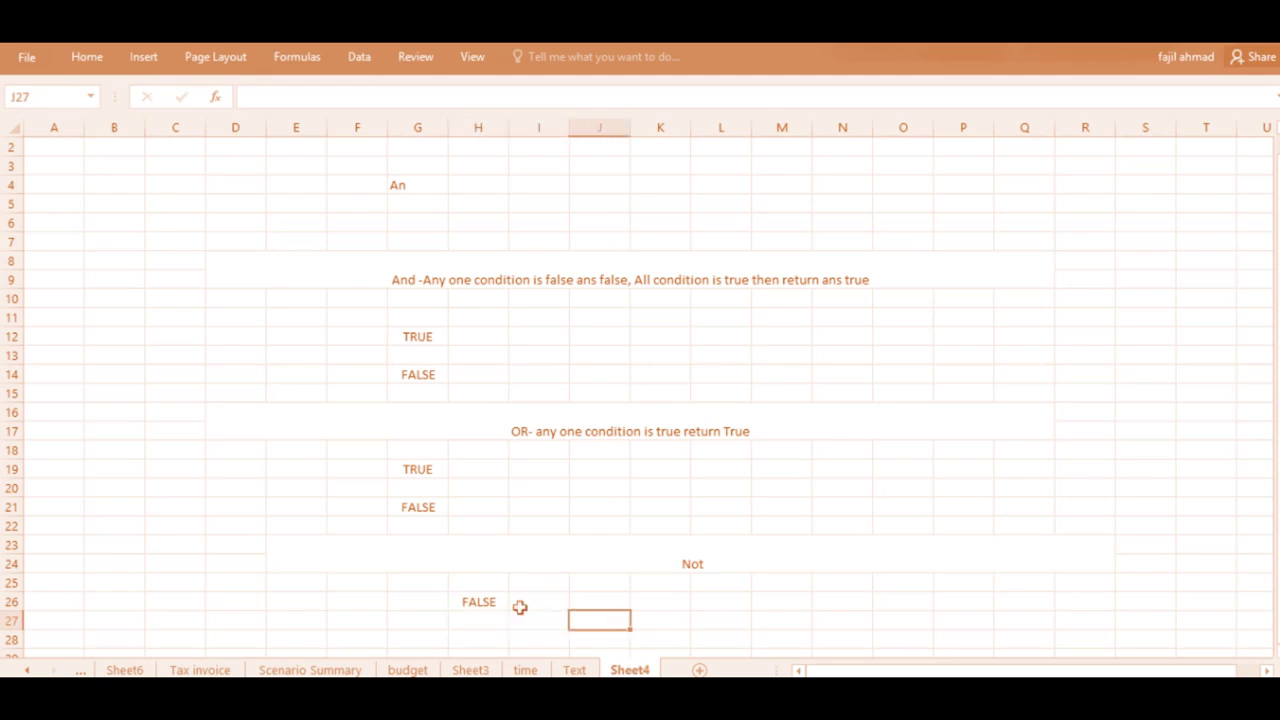
{"action": "type", "text": "=not("}
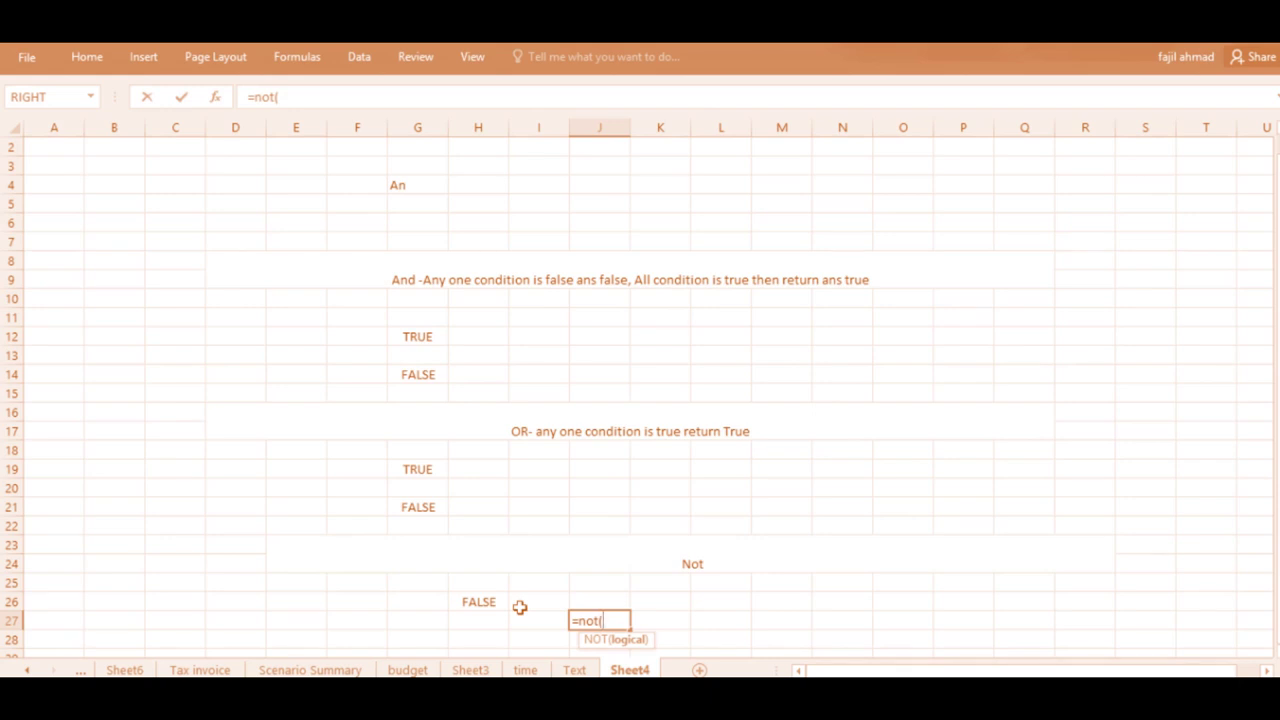
{"action": "type", "text": "25>6)"}
{"action": "key", "text": "Return"}
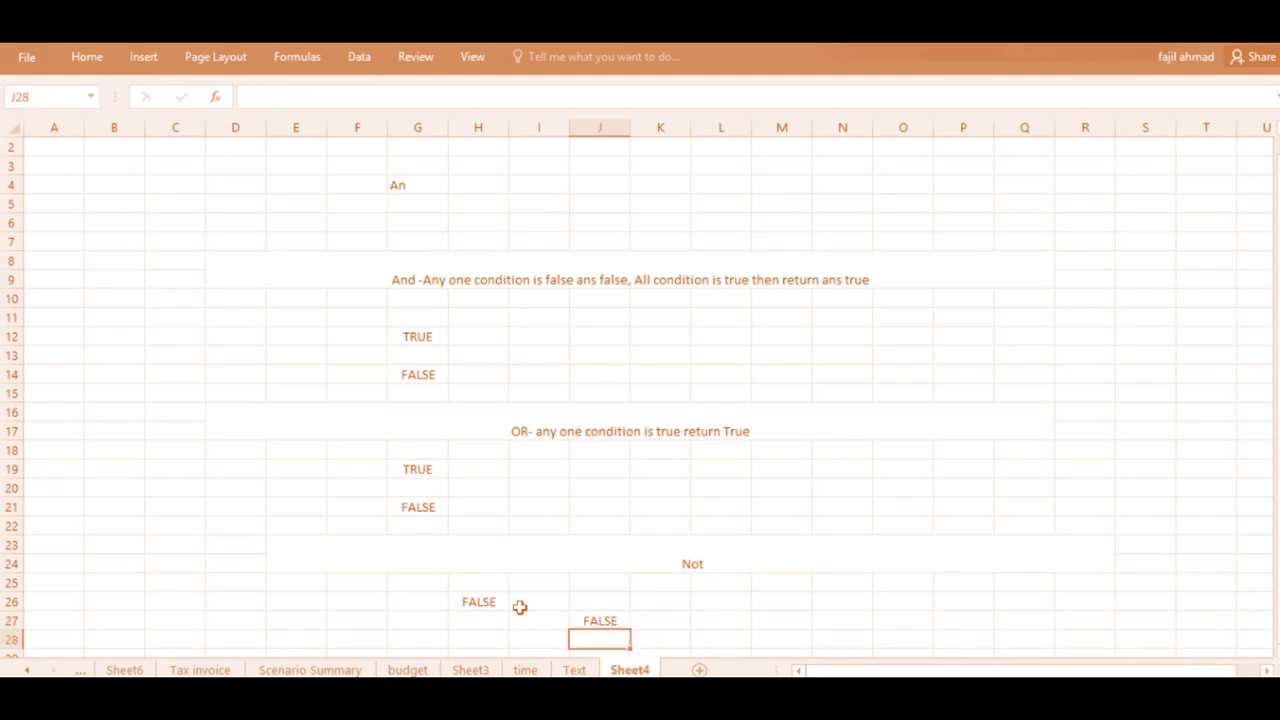
- Reopen the NOT formula in cell J27 to review its condition, leaving it unedited
{"action": "key", "text": "Up"}
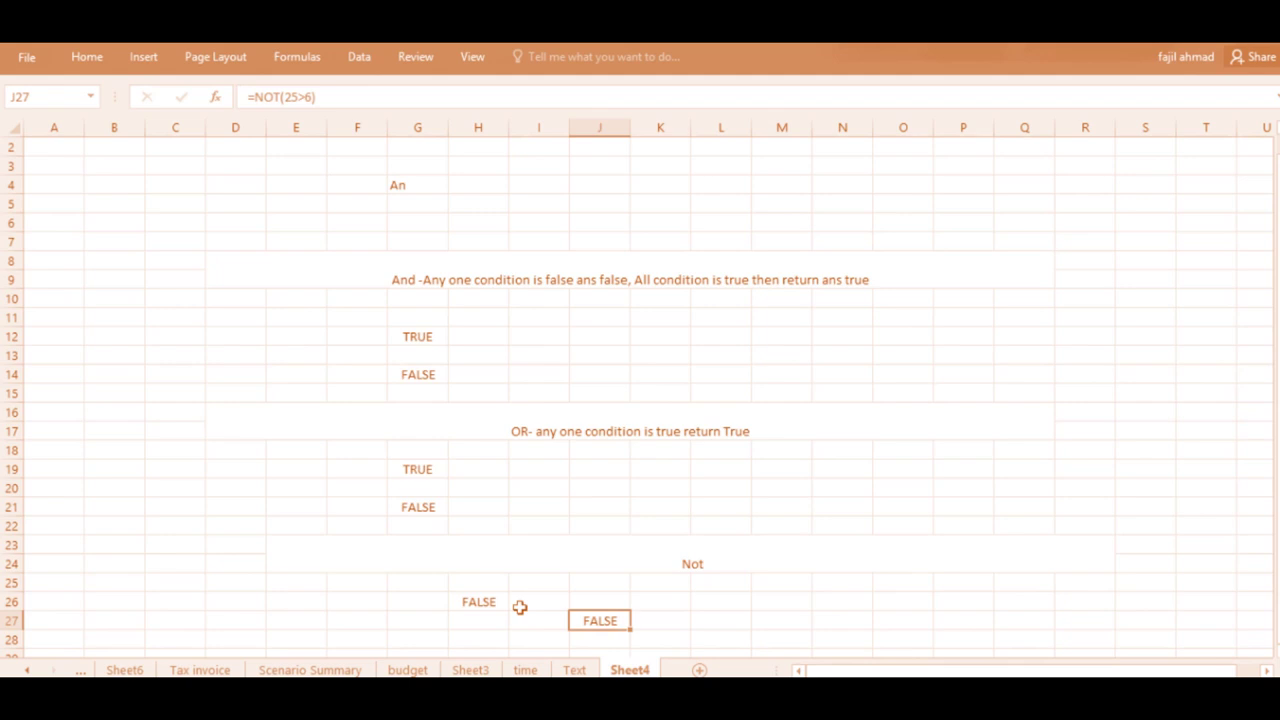
{"action": "key", "text": "F2"}
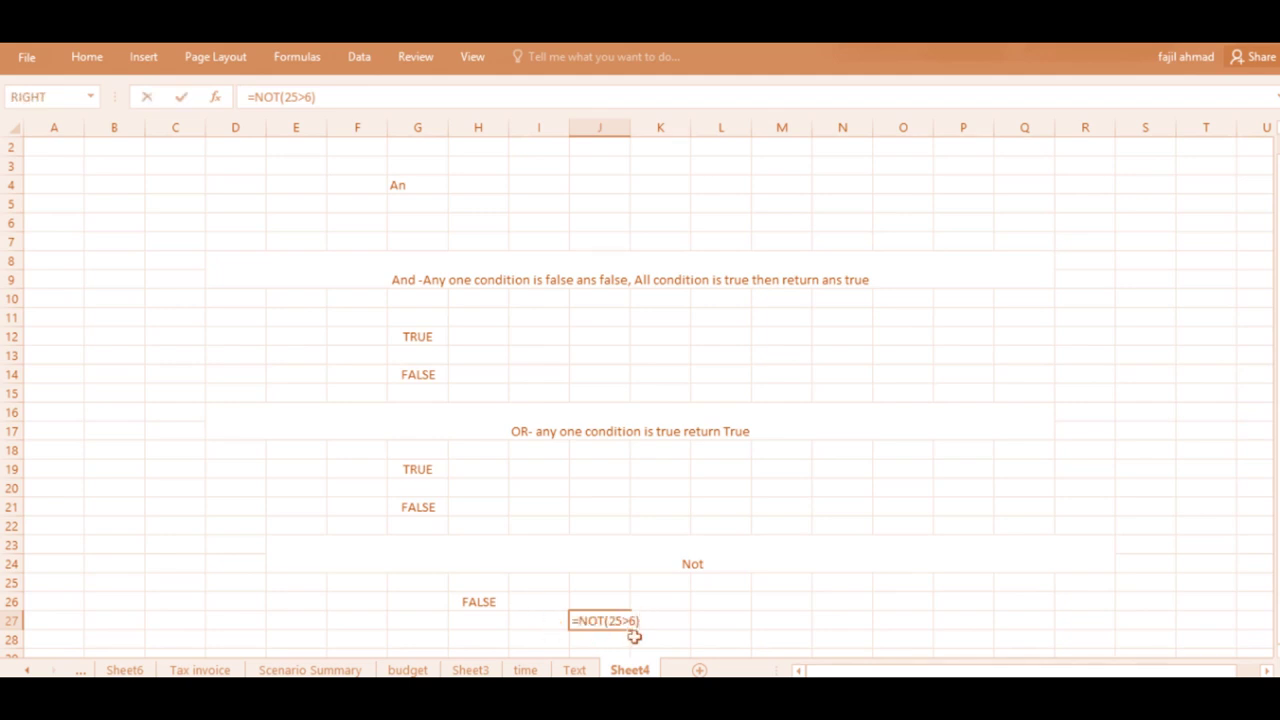
{"action": "key", "text": "Return"}
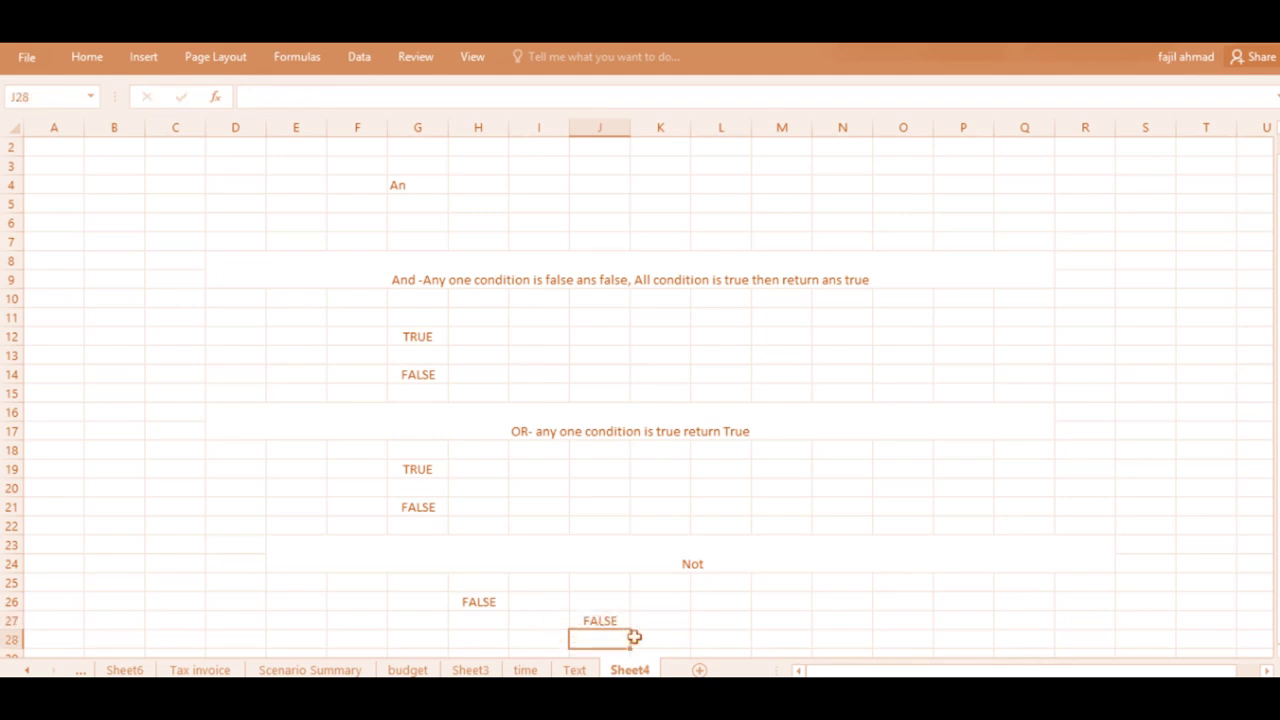
- Change the comparison in cell J27 to less-than so the formula reads =NOT(25<6), and reselect the cell
{"action": "double_click", "coordinate": [613, 621]}
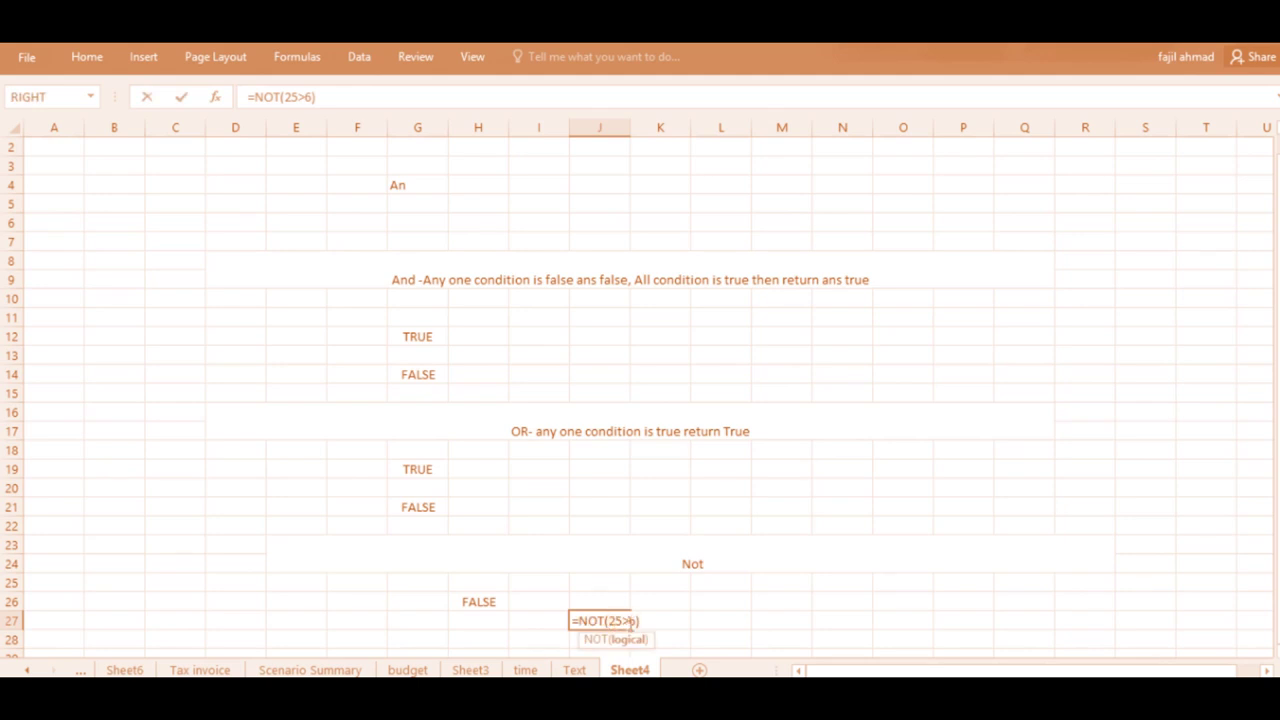
{"action": "left_click", "coordinate": [630, 621]}
{"action": "key", "text": "BackSpace"}
{"action": "type", "text": "<"}
{"action": "key", "text": "Return"}
{"action": "key", "text": "Up"}
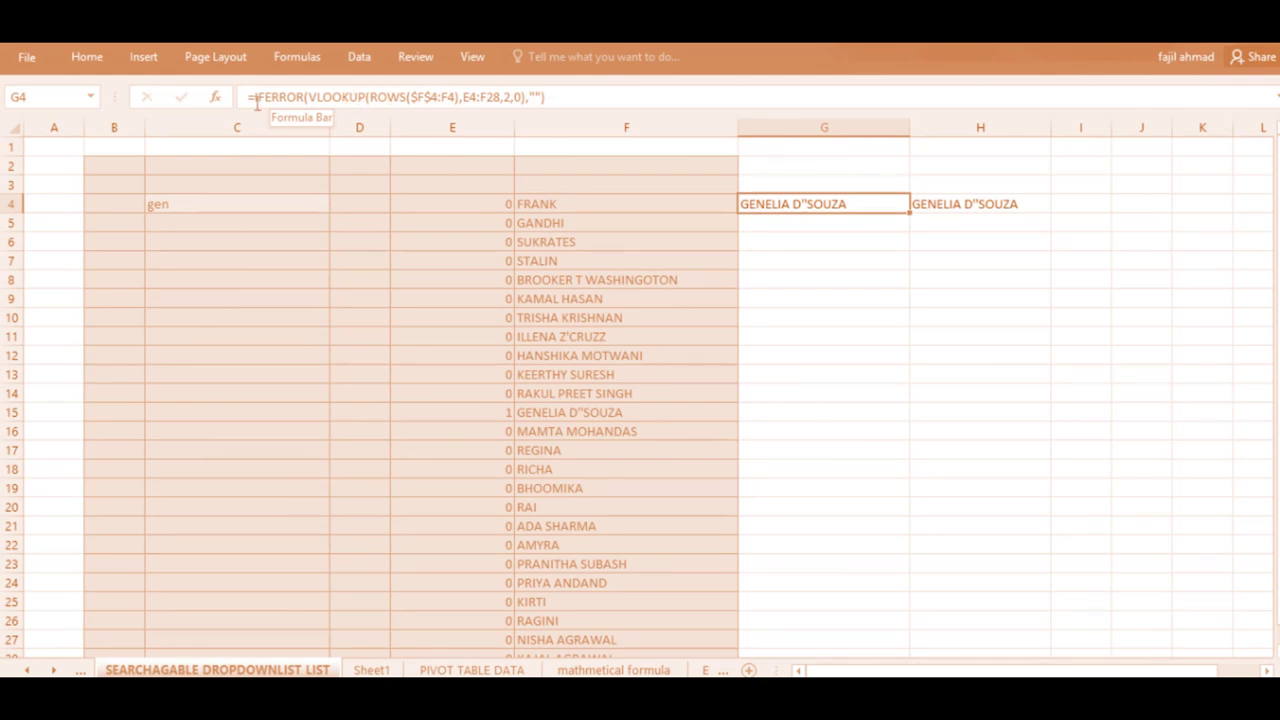
- Examine the IFERROR formula in cell G4 and the OFFSET formula in cell H4 of the SEARCHAGABLE DROPDOWNLIST LIST sheet
{"action": "left_click_drag", "start_coordinate": [262, 97], "coordinate": [300, 97]}
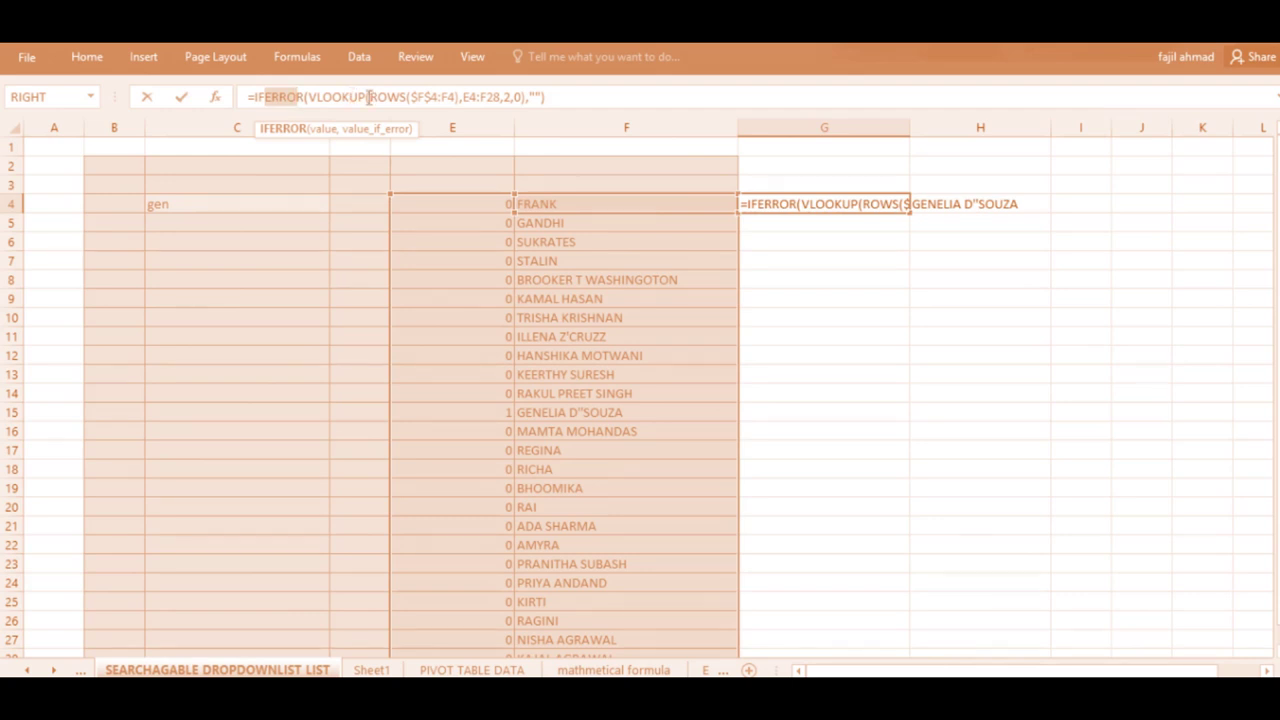
{"action": "key", "text": "Return"}
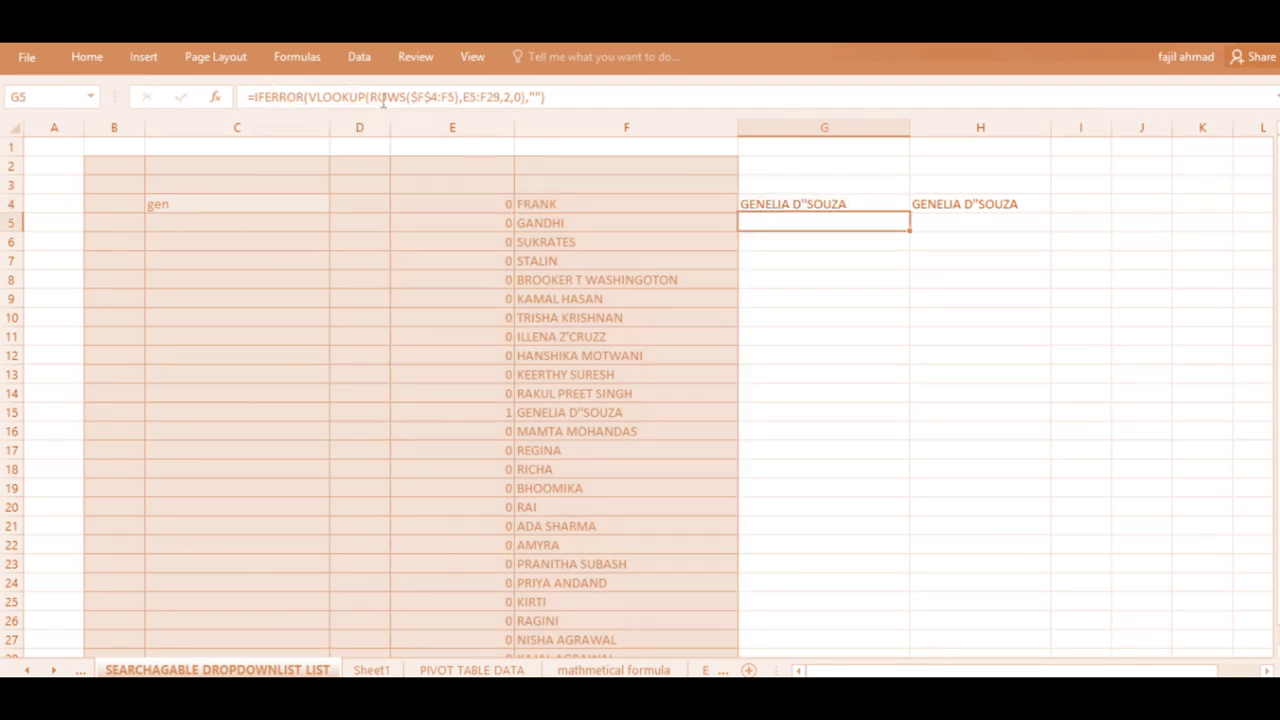
{"action": "left_click", "coordinate": [820, 204]}
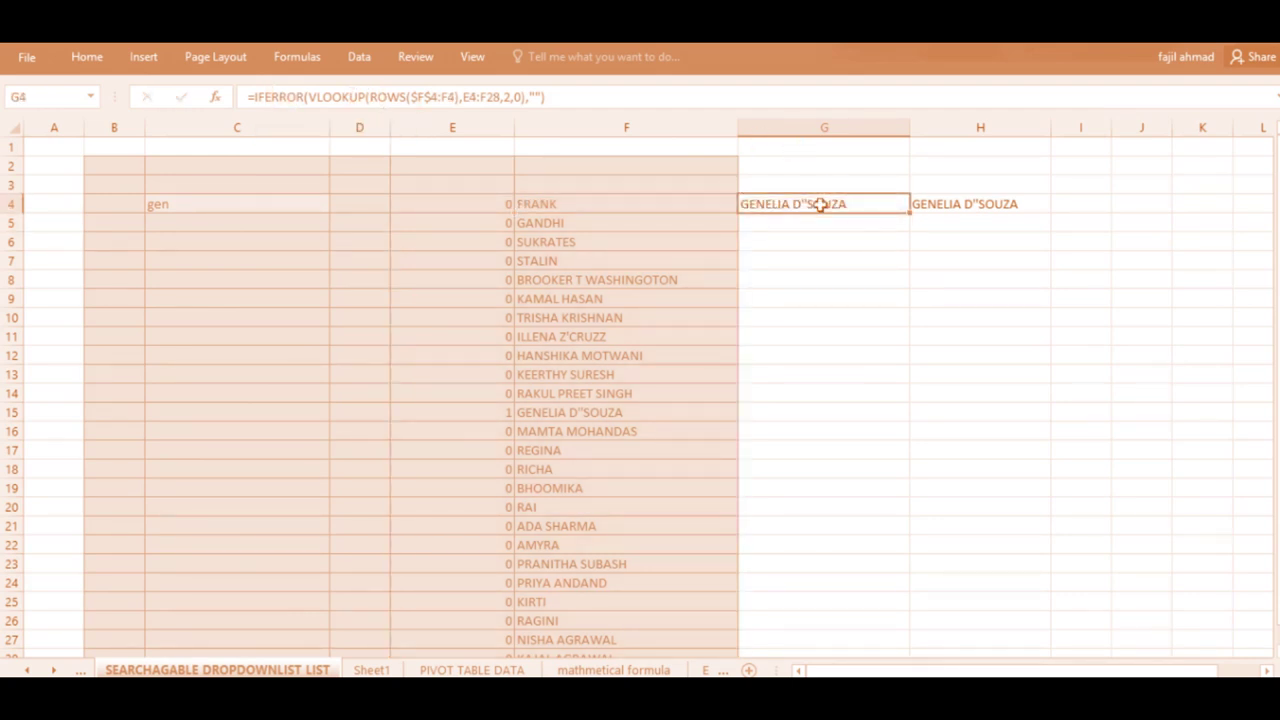
{"action": "left_click", "coordinate": [955, 203]}
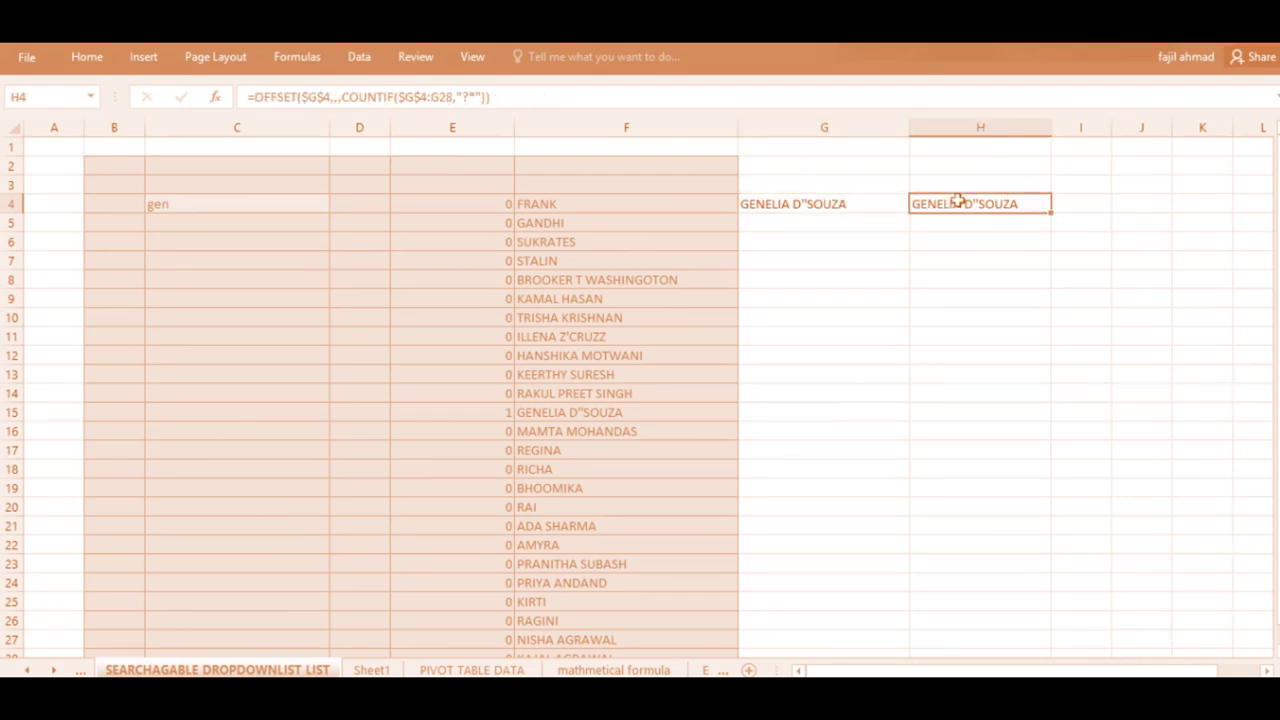
{"action": "key", "text": "super+c"}
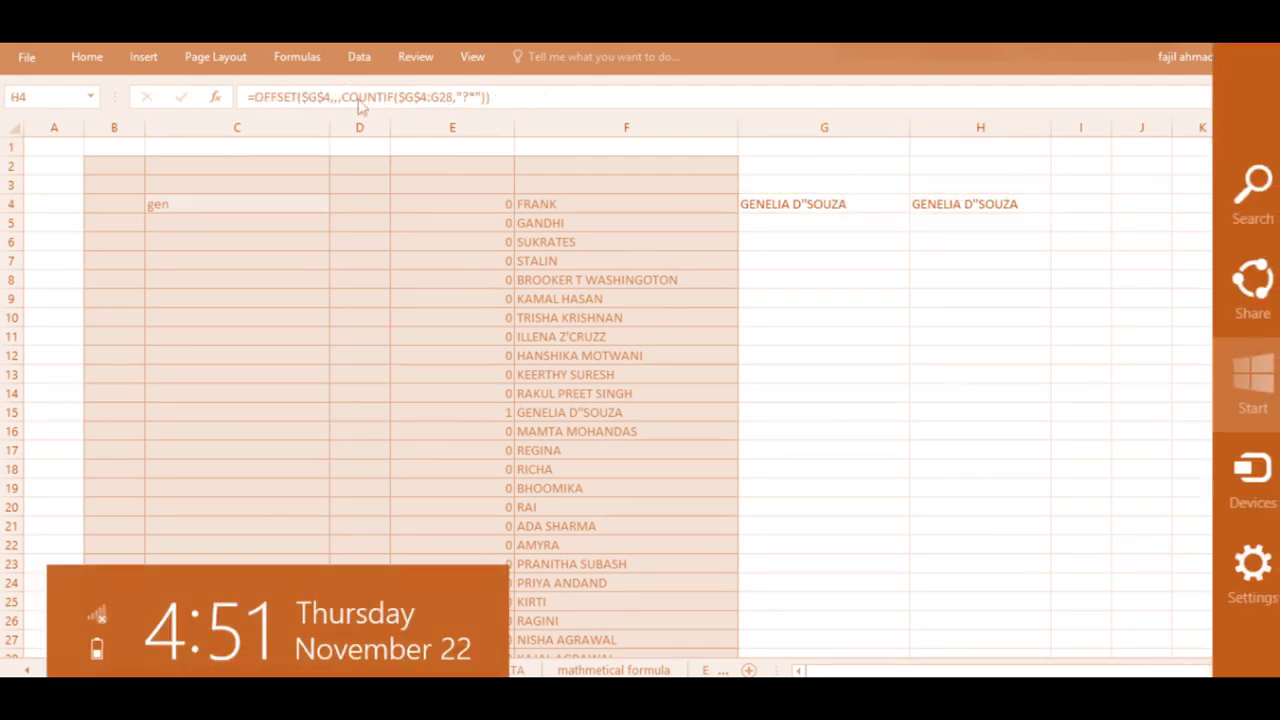
{"action": "left_click", "coordinate": [359, 272]}
- Enter "r" as the search text in cell C4 and reselect the cell
{"action": "left_click", "coordinate": [277, 200]}
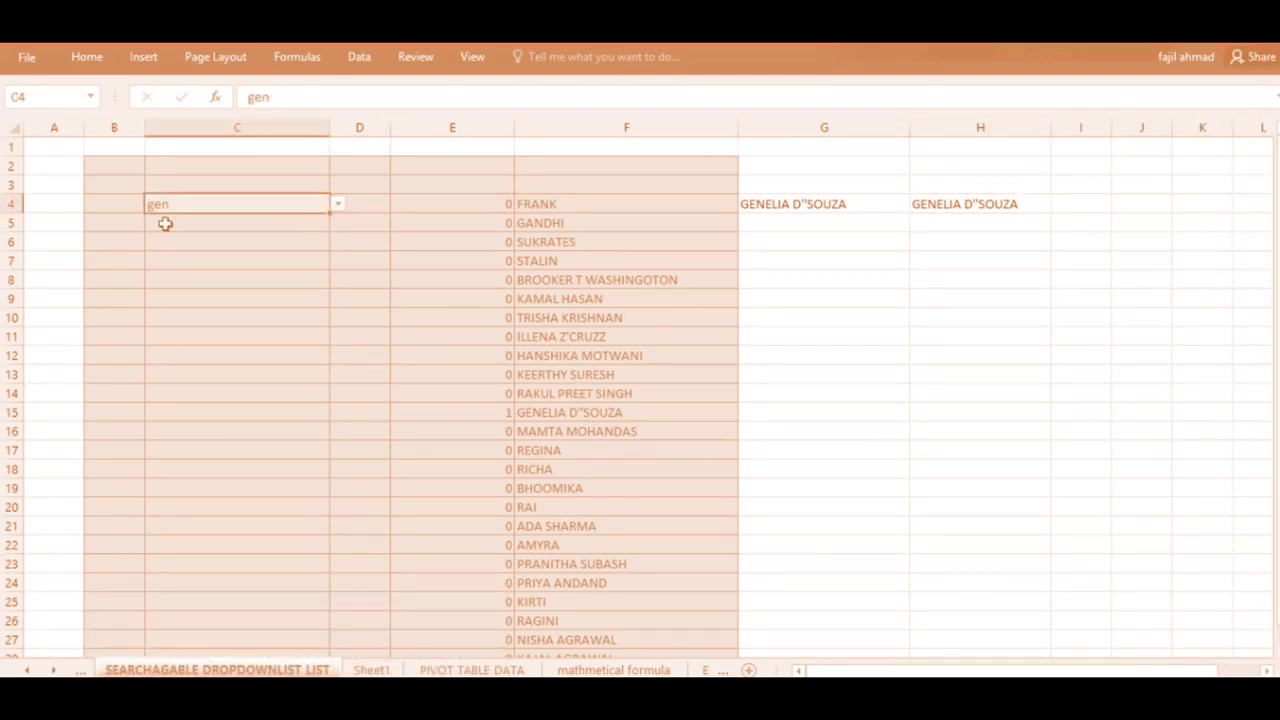
{"action": "type", "text": "r"}
{"action": "key", "text": "Return"}
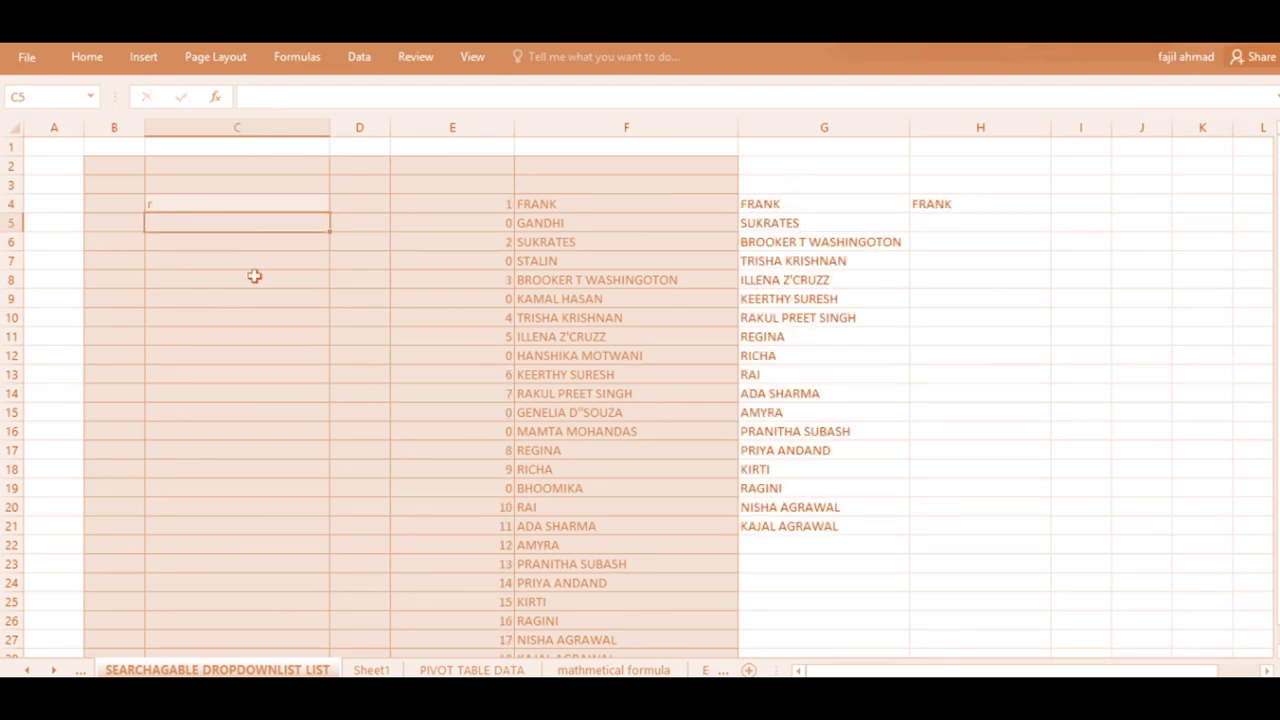
{"action": "left_click", "coordinate": [178, 204]}
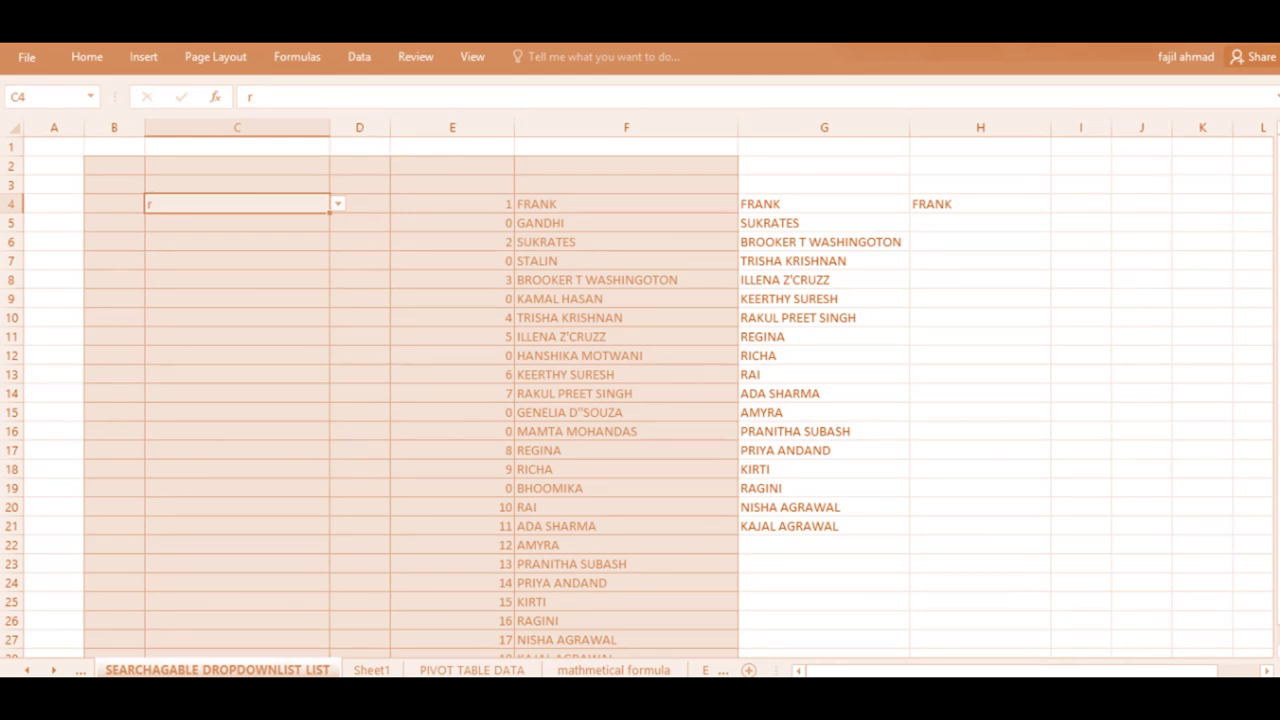
{"action": "mouse_move", "coordinate": [568, 45]}
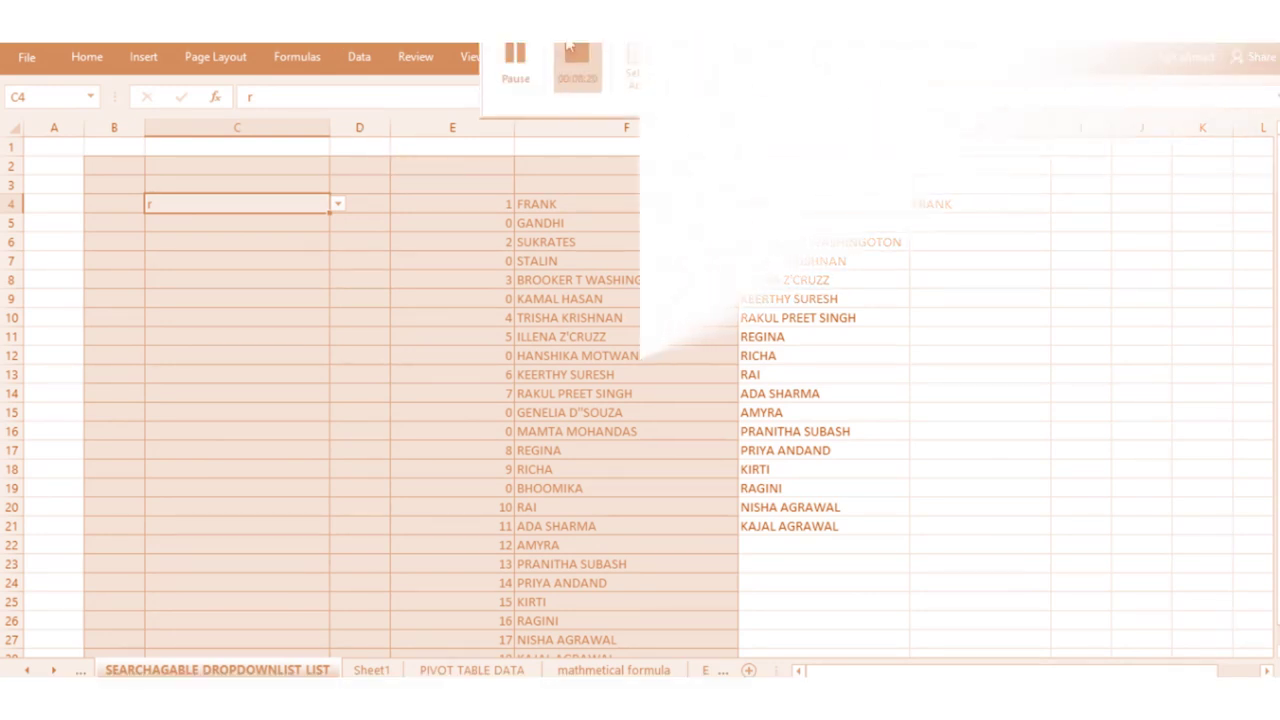